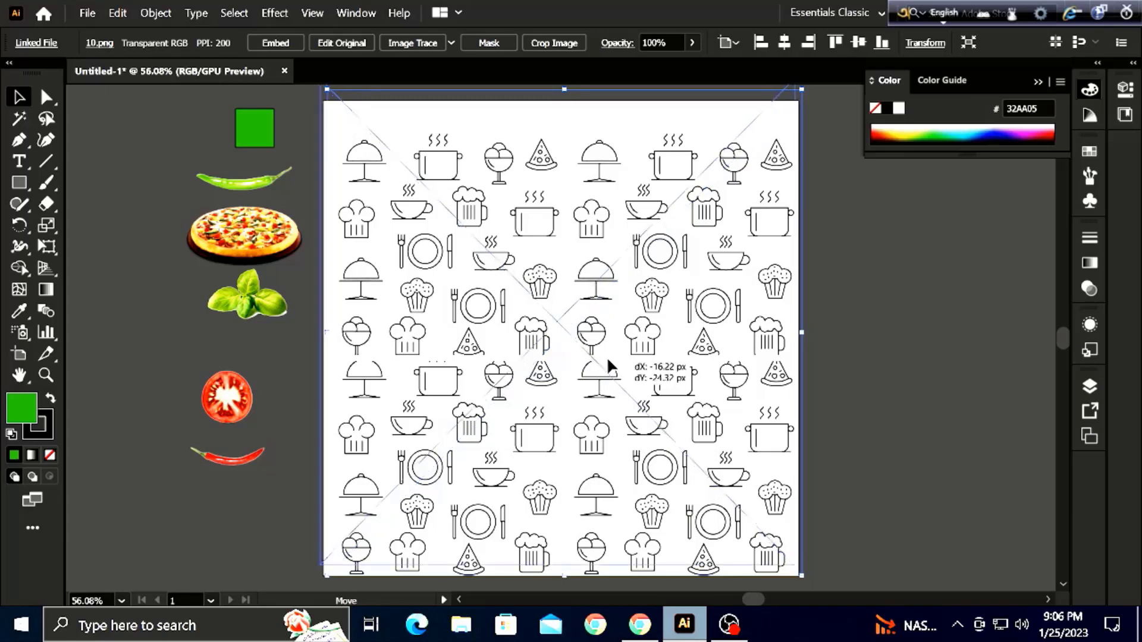
Step: Nudge the food-icon pattern image slightly up and left on the artboard
{"action": "mouse_move", "coordinate": [604, 355]}
{"action": "left_mouse_down"}
{"action": "mouse_move", "coordinate": [631, 359]}
{"action": "mouse_move", "coordinate": [658, 322]}
{"action": "left_mouse_up"}
{"action": "left_click", "coordinate": [872, 352]}
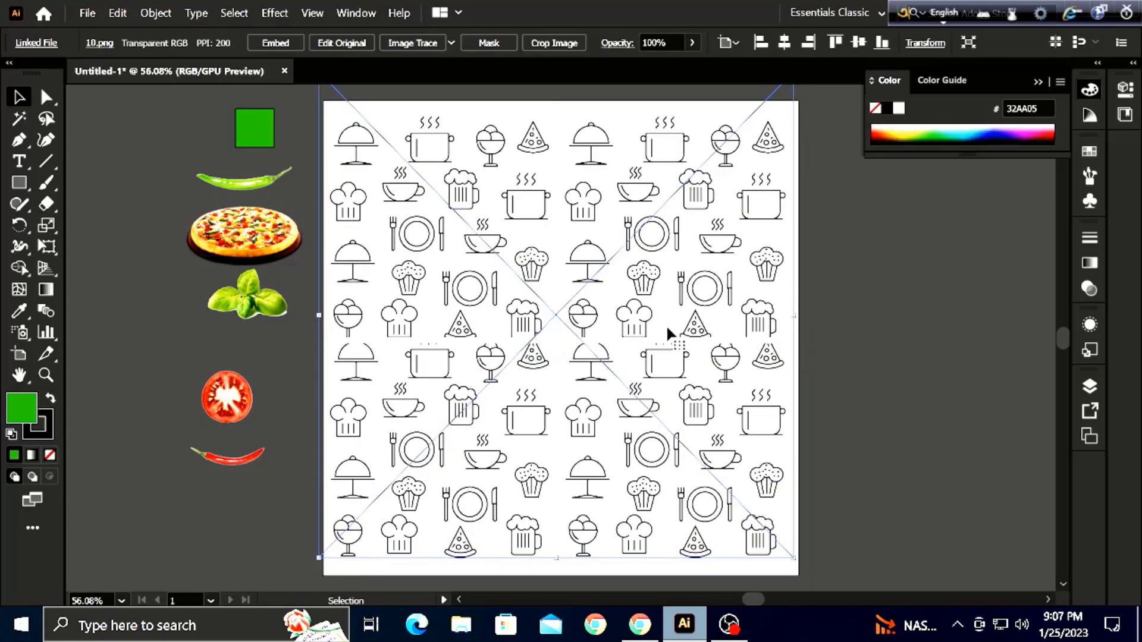
{"action": "left_click", "coordinate": [868, 336]}
Step: Set the pattern image's opacity to about 5% and deselect it
{"action": "left_click", "coordinate": [441, 126]}
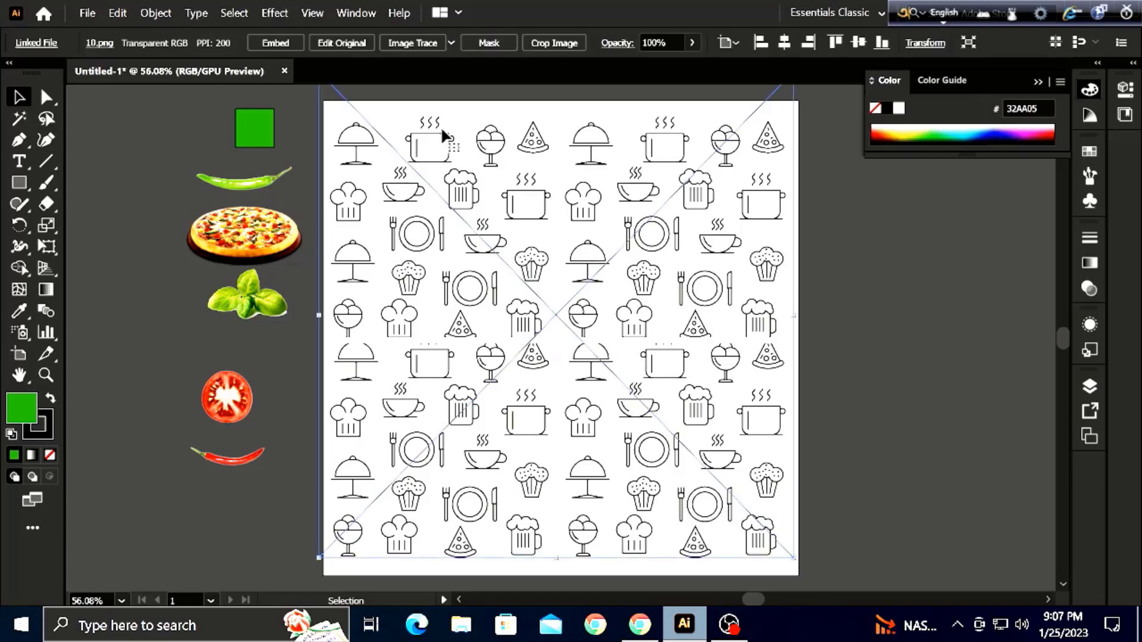
{"action": "left_click", "coordinate": [692, 42]}
{"action": "left_click_drag", "start_coordinate": [690, 64], "coordinate": [643, 65]}
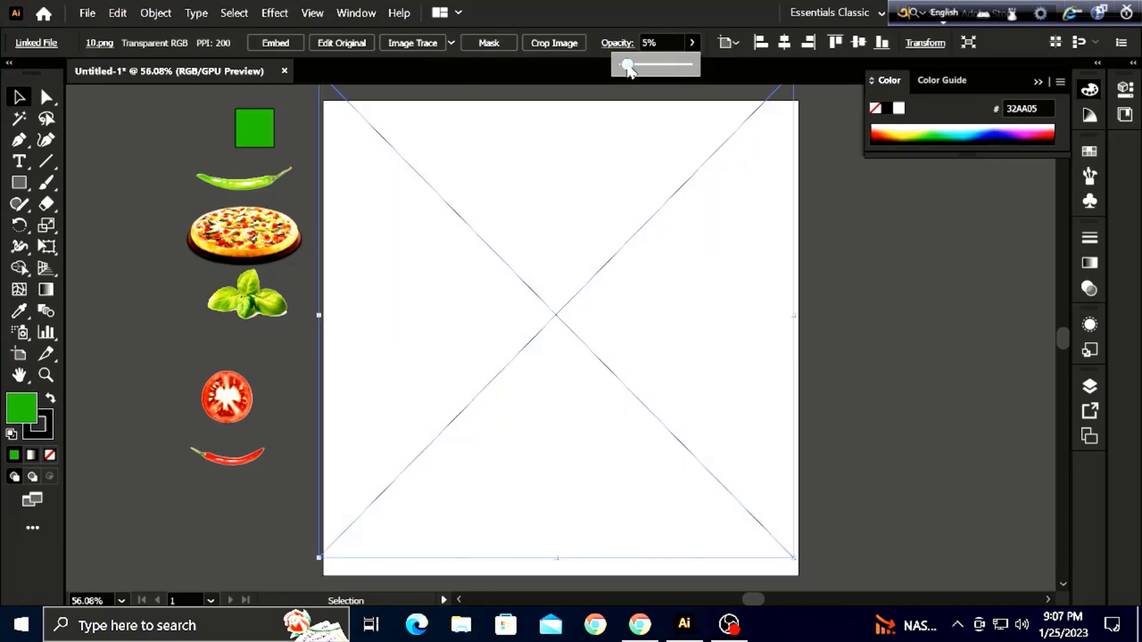
{"action": "left_click", "coordinate": [851, 189]}
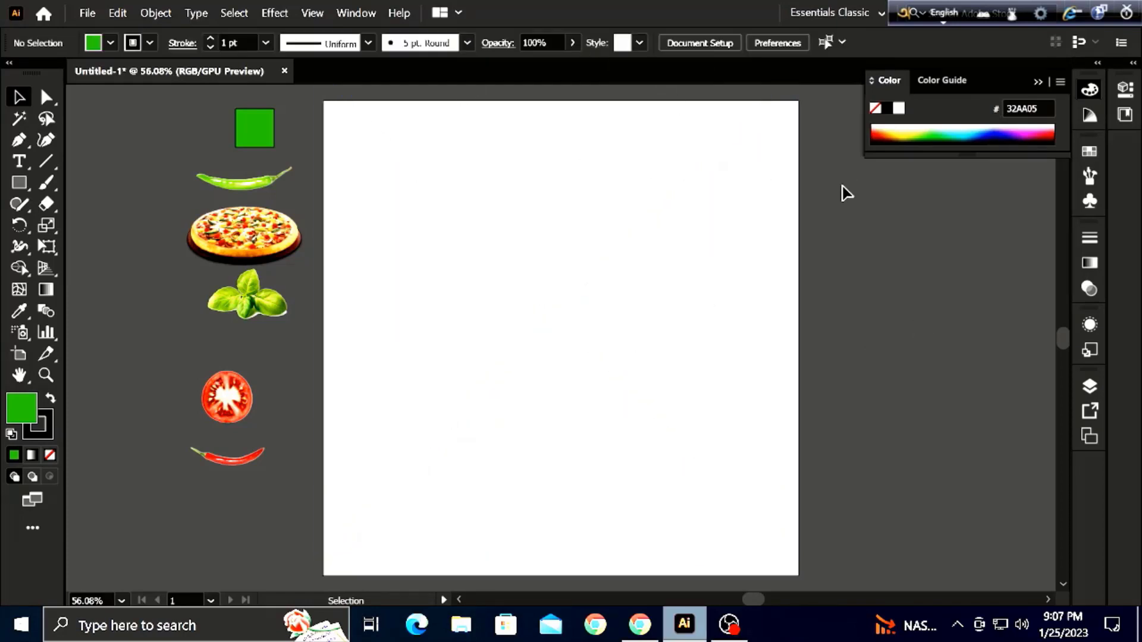
Step: Pen-draw a closed wave: left edge, curved right-edge point, both bottom corners
{"action": "key", "text": "p"}
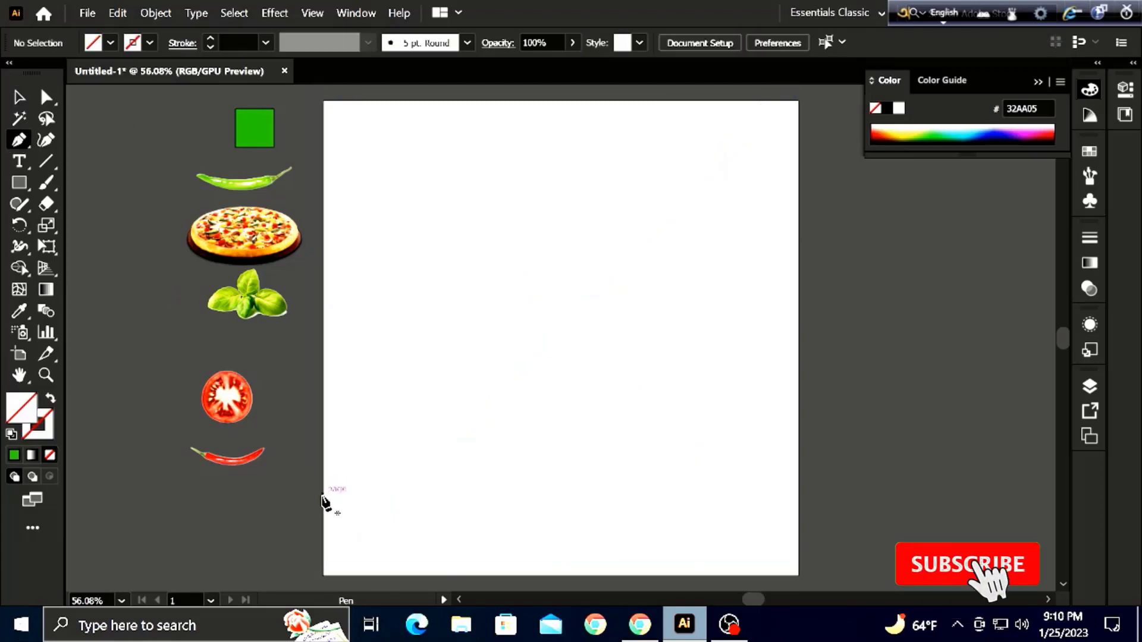
{"action": "left_click", "coordinate": [322, 482]}
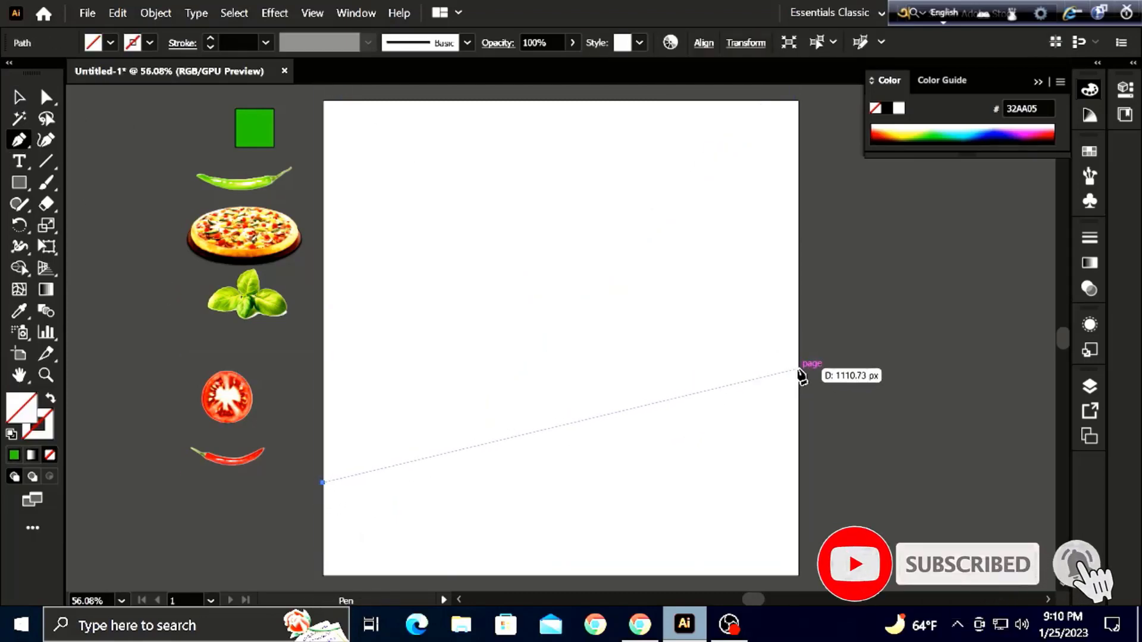
{"action": "mouse_move", "coordinate": [799, 369]}
{"action": "left_mouse_down"}
{"action": "mouse_move", "coordinate": [824, 415]}
{"action": "mouse_move", "coordinate": [853, 420]}
{"action": "left_mouse_up"}
{"action": "left_click", "coordinate": [798, 369]}
{"action": "left_click", "coordinate": [799, 576]}
{"action": "left_click", "coordinate": [322, 575]}
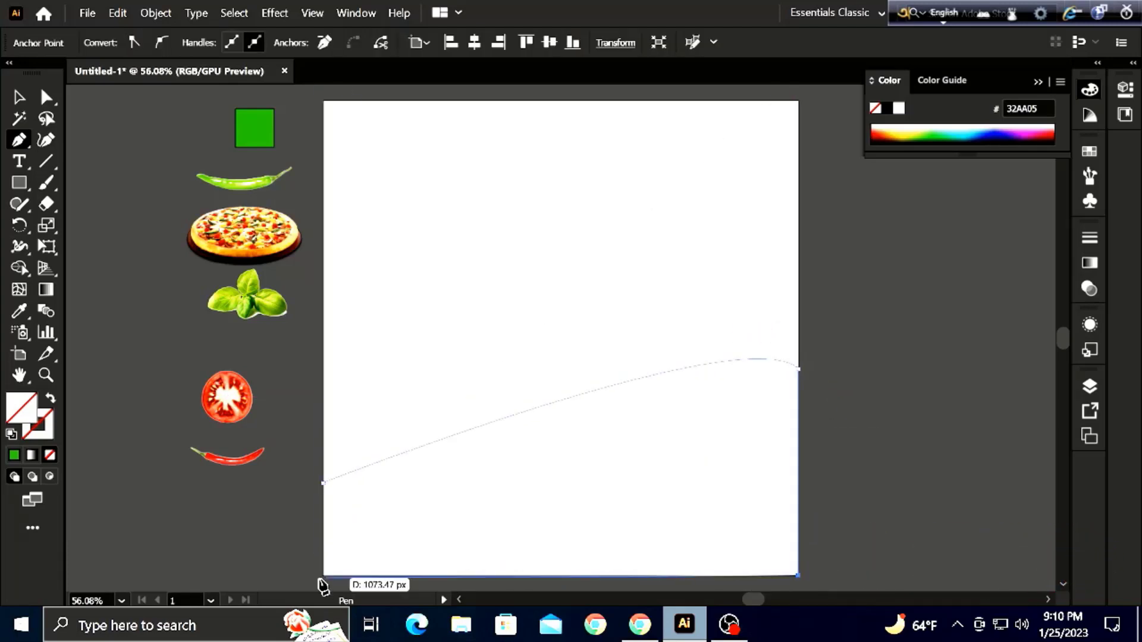
{"action": "left_click", "coordinate": [323, 483]}
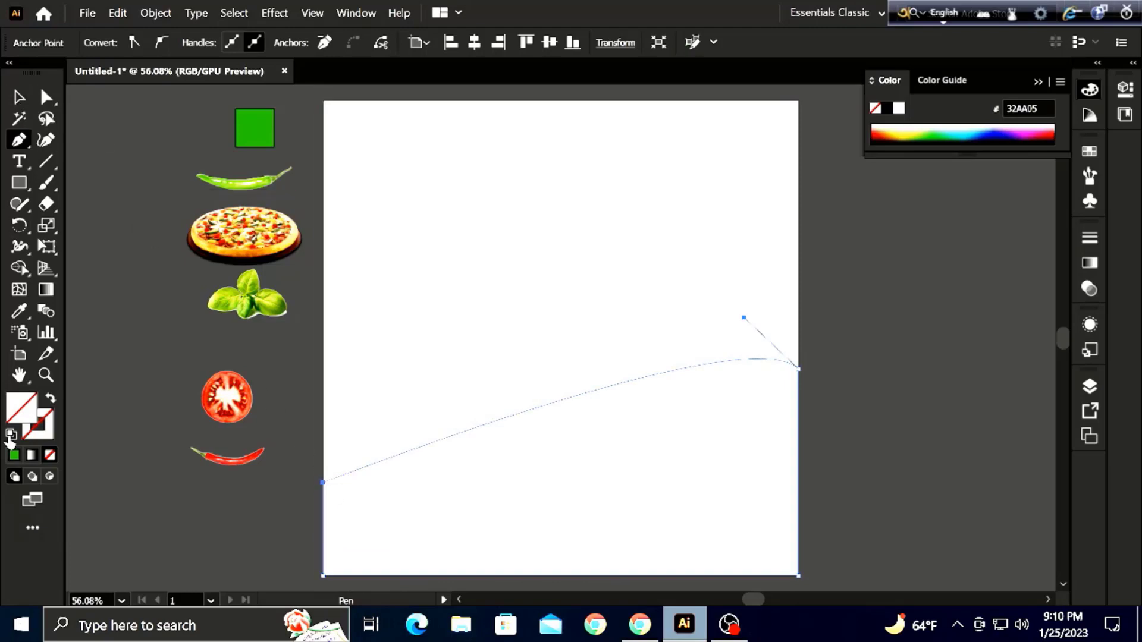
Step: Fill the wave green and drag the pizza image onto it
{"action": "left_click", "coordinate": [14, 455]}
{"action": "left_click", "coordinate": [18, 96]}
{"action": "left_click", "coordinate": [298, 199]}
{"action": "left_click", "coordinate": [372, 220]}
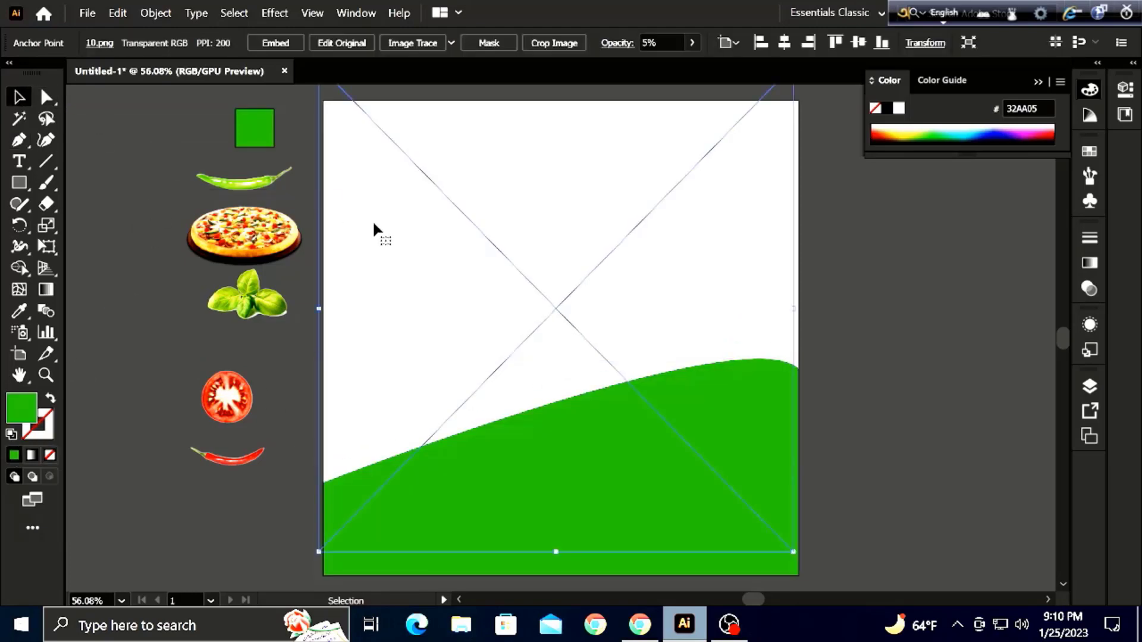
{"action": "left_click", "coordinate": [862, 319]}
{"action": "left_click_drag", "start_coordinate": [239, 235], "coordinate": [588, 419]}
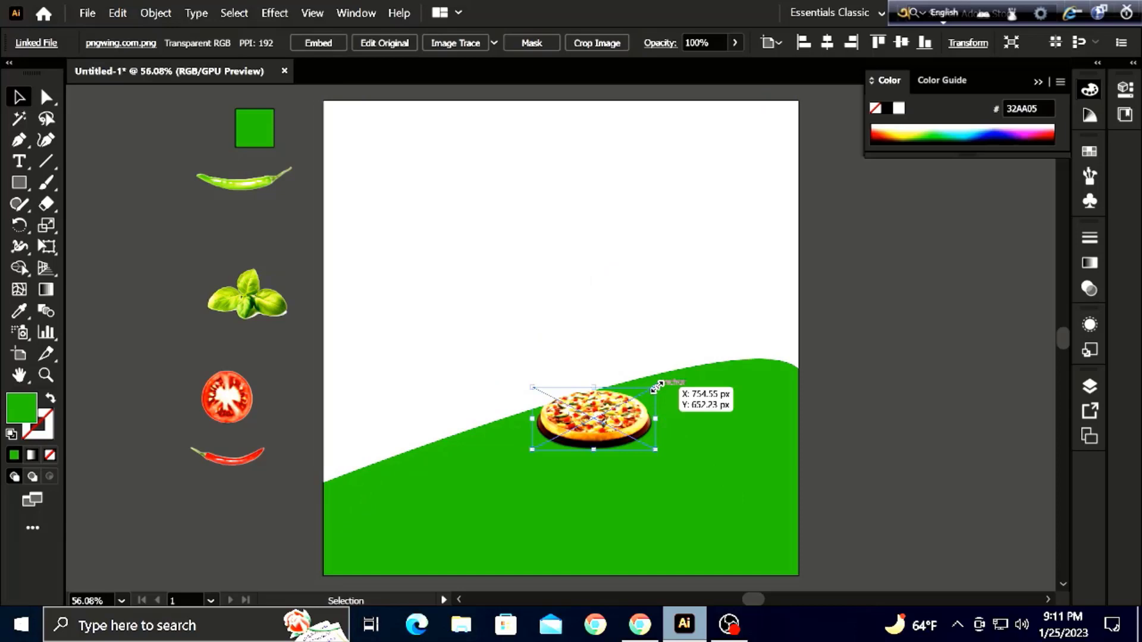
Step: Enlarge the pizza, centre it low on the wave, and begin text near the top
{"action": "left_click_drag", "start_coordinate": [656, 387], "coordinate": [757, 333]}
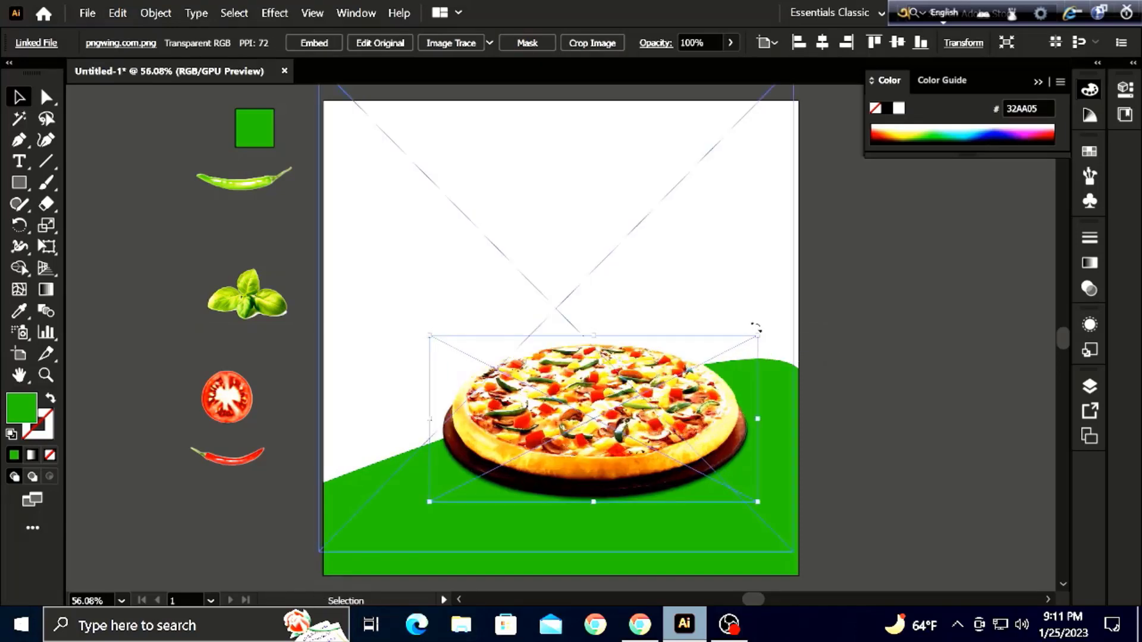
{"action": "left_click_drag", "start_coordinate": [592, 432], "coordinate": [594, 421]}
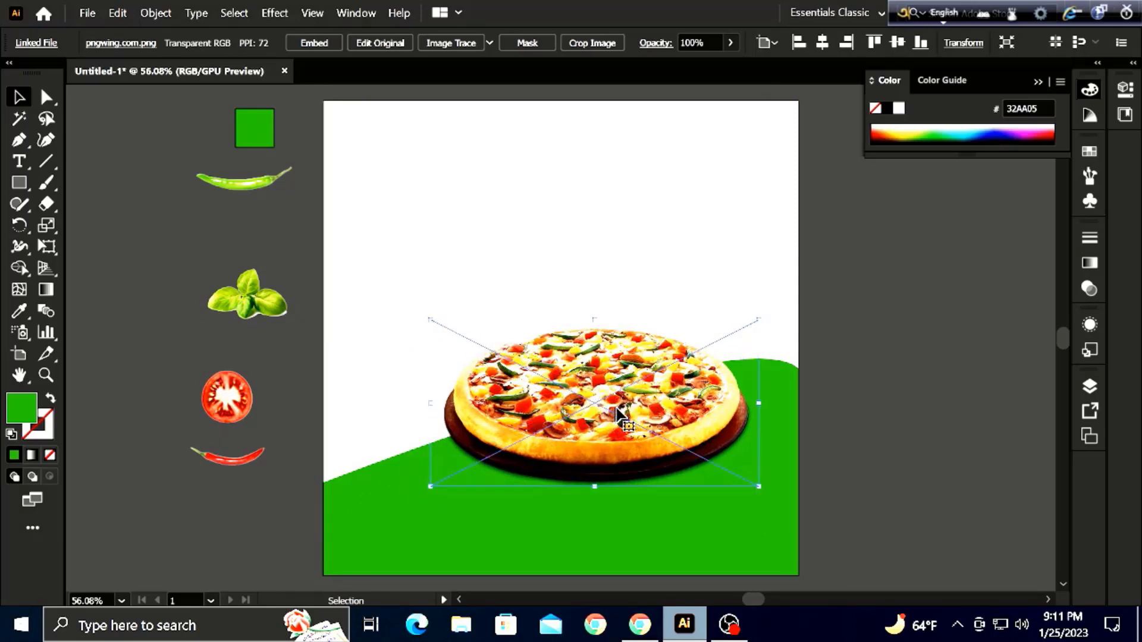
{"action": "left_click_drag", "start_coordinate": [611, 418], "coordinate": [602, 418]}
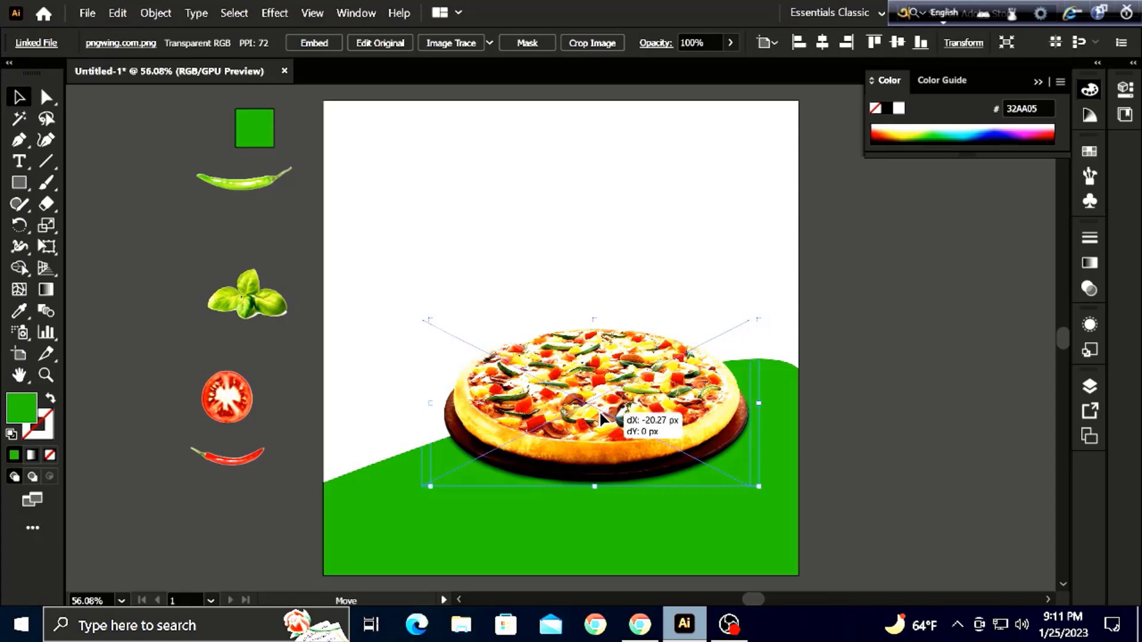
{"action": "left_click", "coordinate": [824, 318]}
{"action": "key", "text": "t"}
{"action": "left_click", "coordinate": [445, 158]}
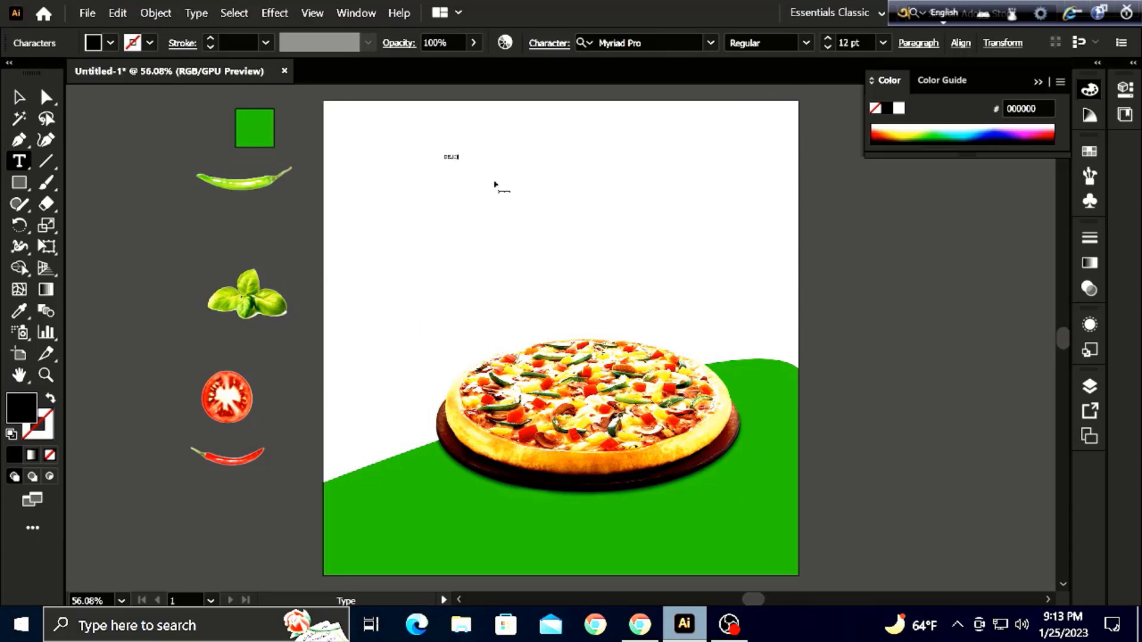
Step: Enlarge the DELICIOUS text and centre it at the top of the artboard
{"action": "key", "text": "Escape"}
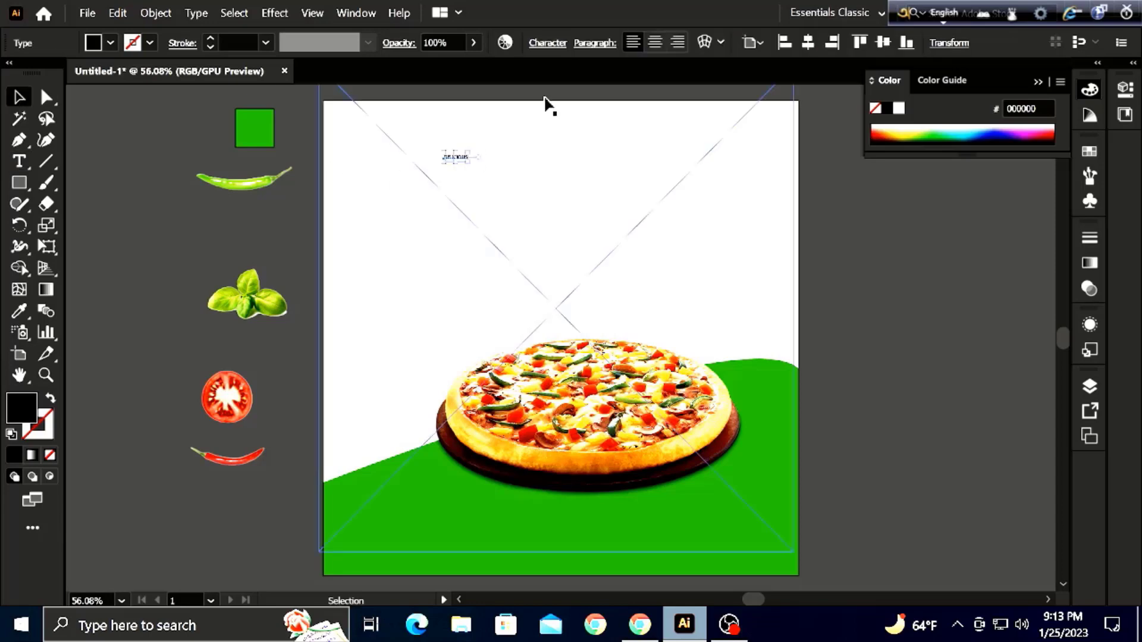
{"action": "left_click_drag", "start_coordinate": [468, 161], "coordinate": [648, 193]}
{"action": "left_click_drag", "start_coordinate": [465, 172], "coordinate": [544, 172]}
{"action": "right_click", "coordinate": [581, 173]}
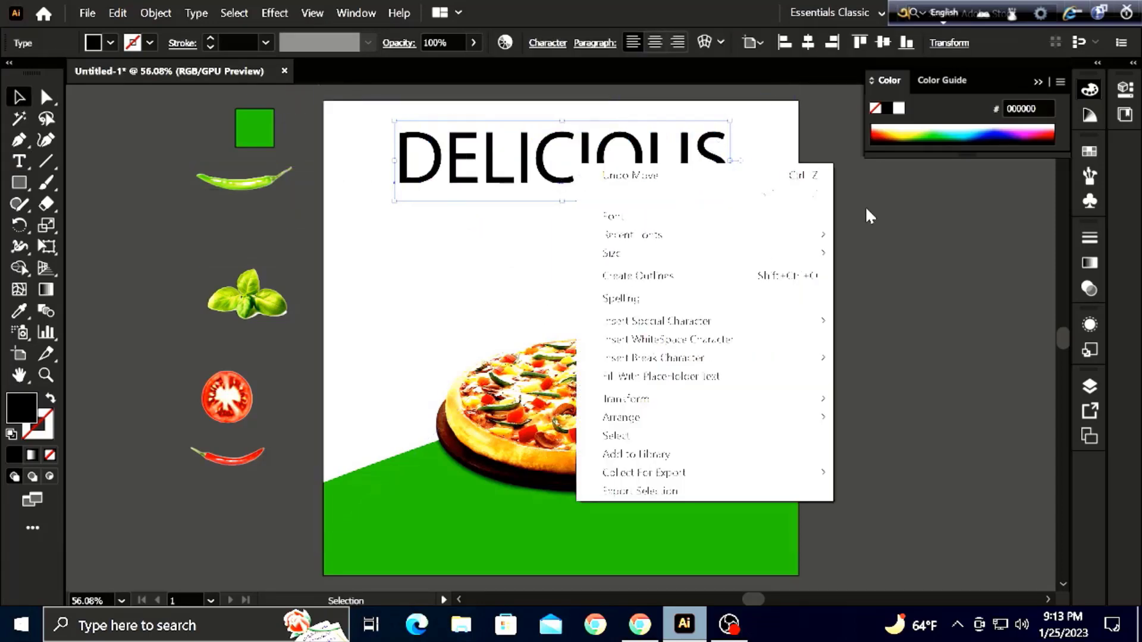
{"action": "left_click", "coordinate": [550, 178]}
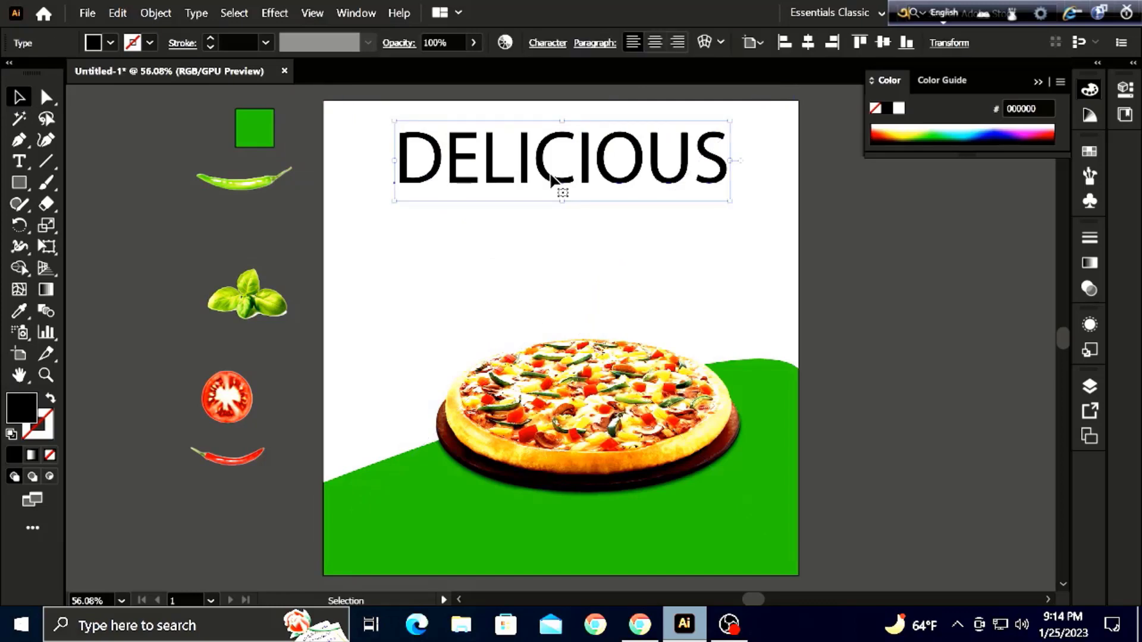
Step: Give DELICIOUS a bold distressed font and the wave's green colour
{"action": "left_click", "coordinate": [549, 51]}
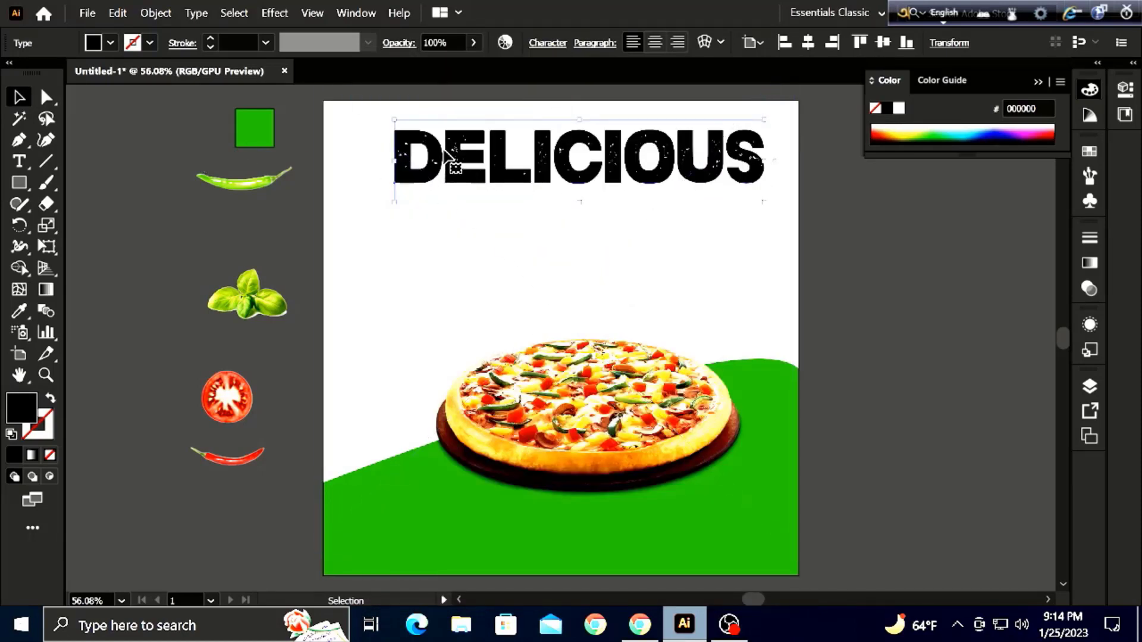
{"action": "left_click", "coordinate": [19, 310]}
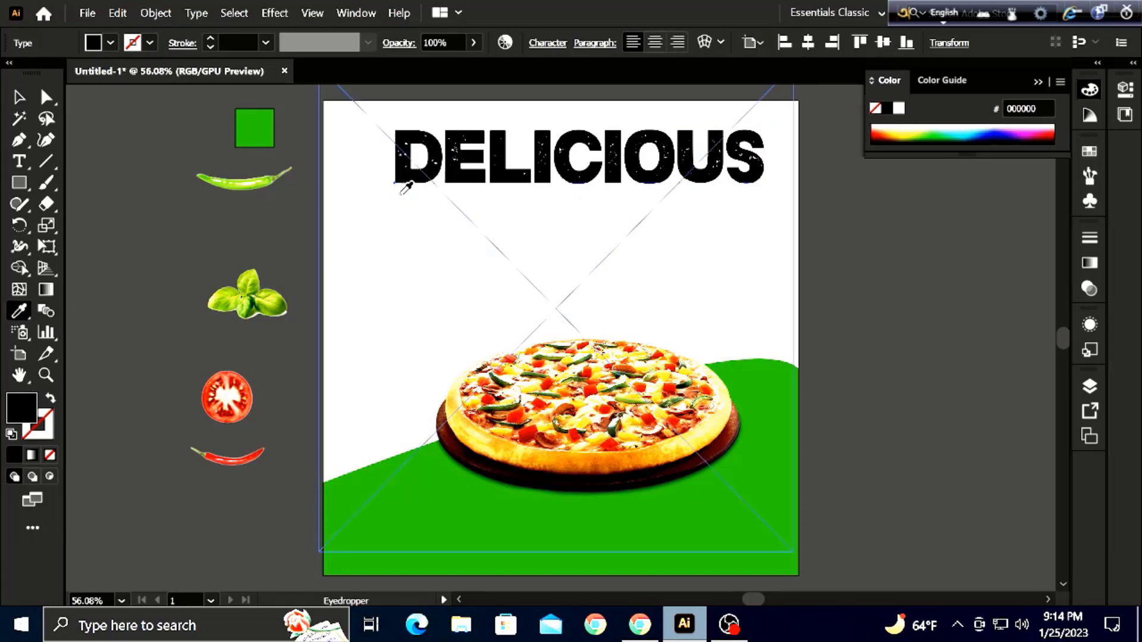
{"action": "left_click", "coordinate": [408, 491]}
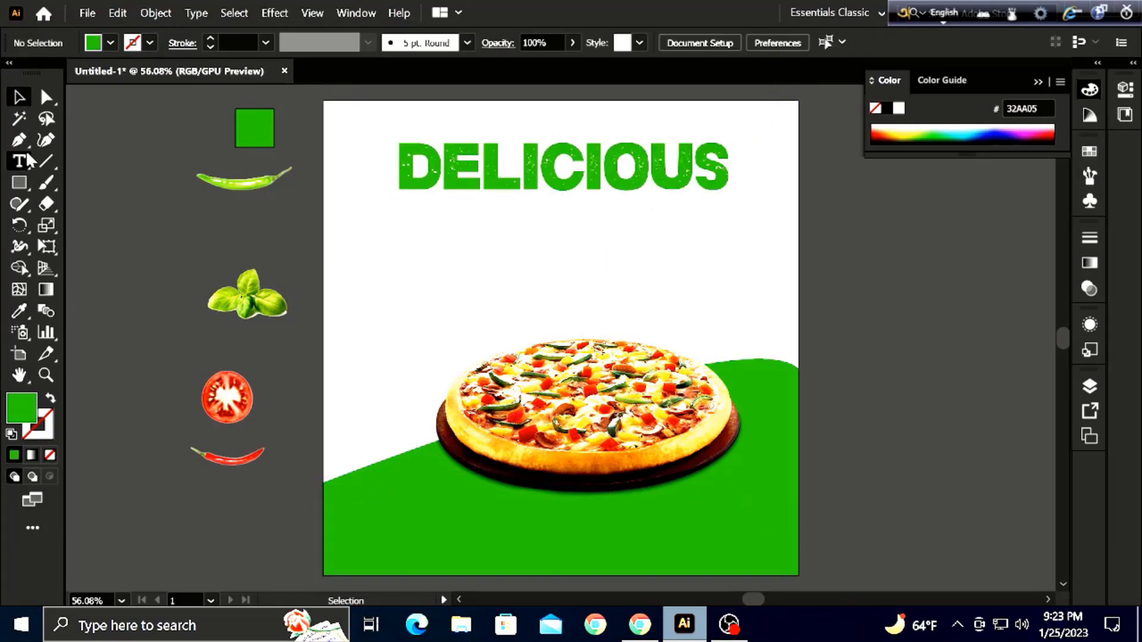
Step: Add FOOD MENU text below DELICIOUS in the Arthures script font
{"action": "left_click", "coordinate": [462, 210]}
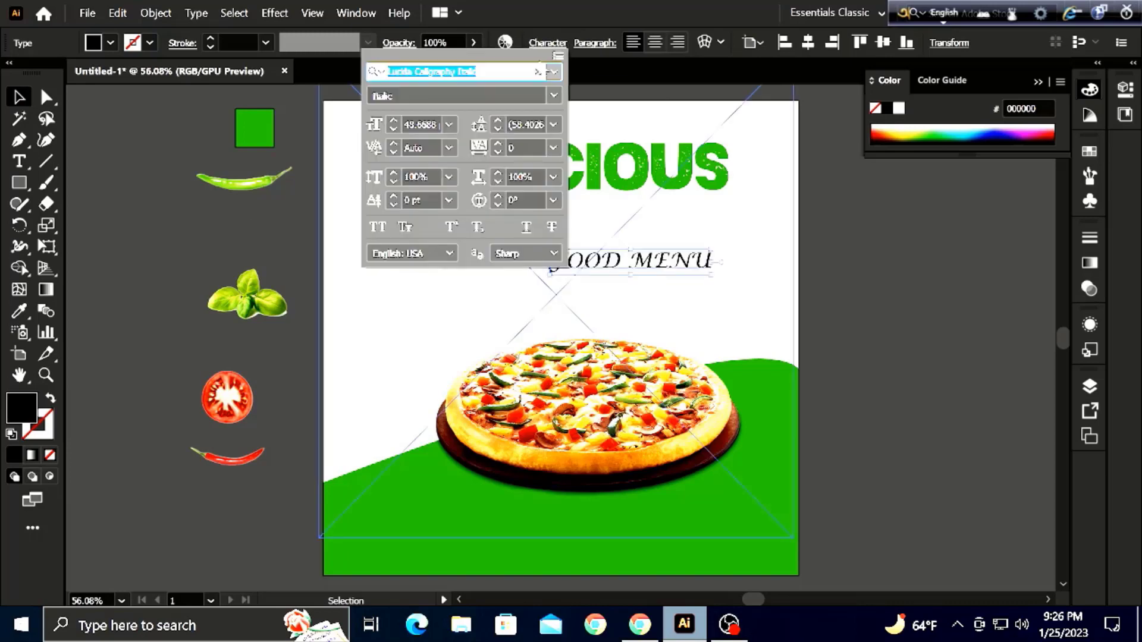
{"action": "left_click", "coordinate": [554, 71]}
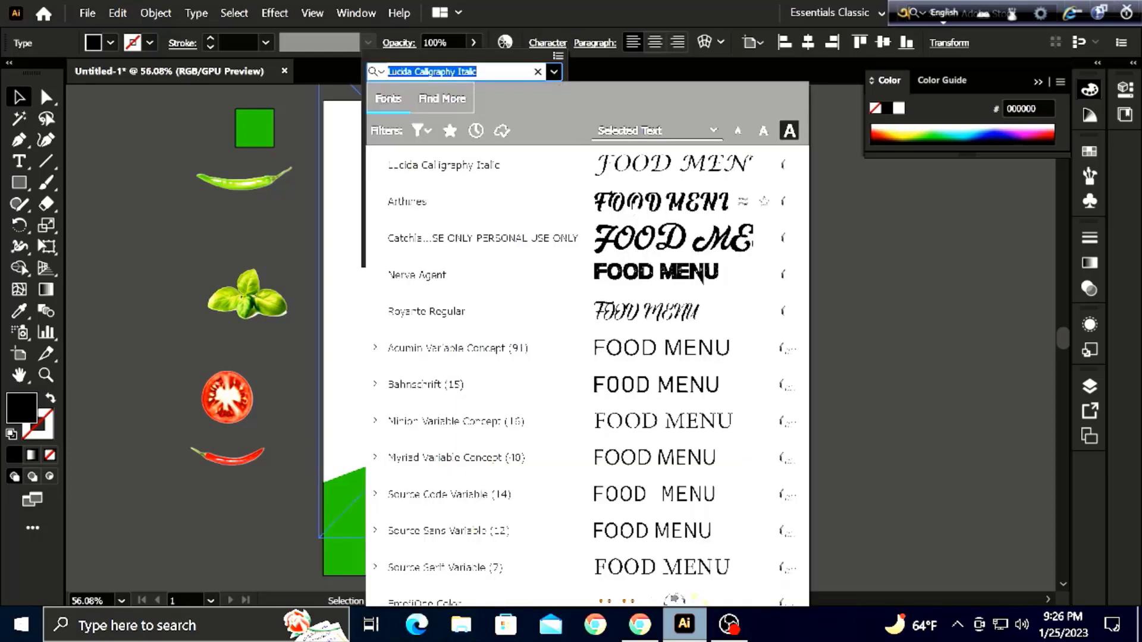
{"action": "left_click", "coordinate": [655, 201]}
{"action": "left_click", "coordinate": [576, 269]}
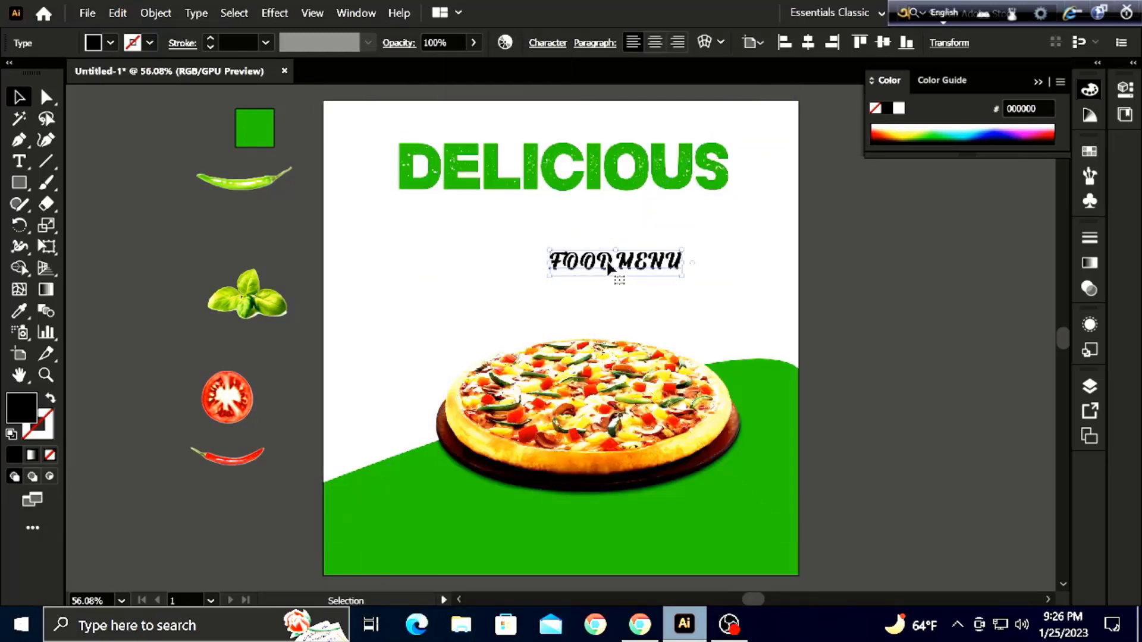
Step: Retype the letters to read 'Food Menu' and enlarge the text
{"action": "key", "text": "t"}
{"action": "left_click_drag", "start_coordinate": [562, 260], "coordinate": [612, 257]}
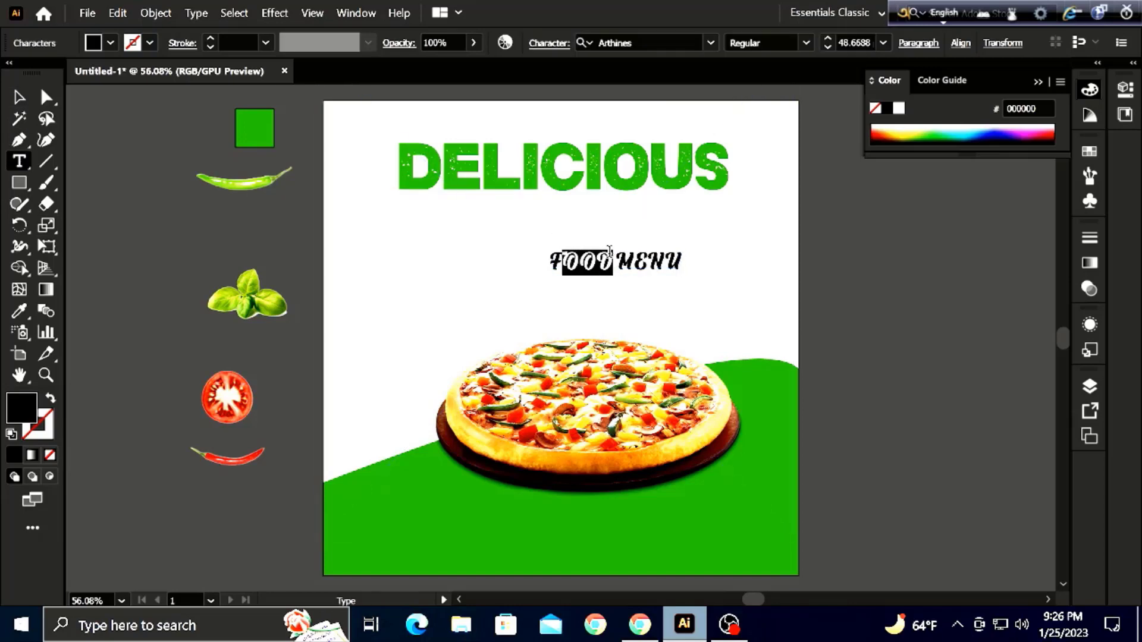
{"action": "type", "text": "ood"}
{"action": "key", "text": "BackSpace"}
{"action": "type", "text": "d"}
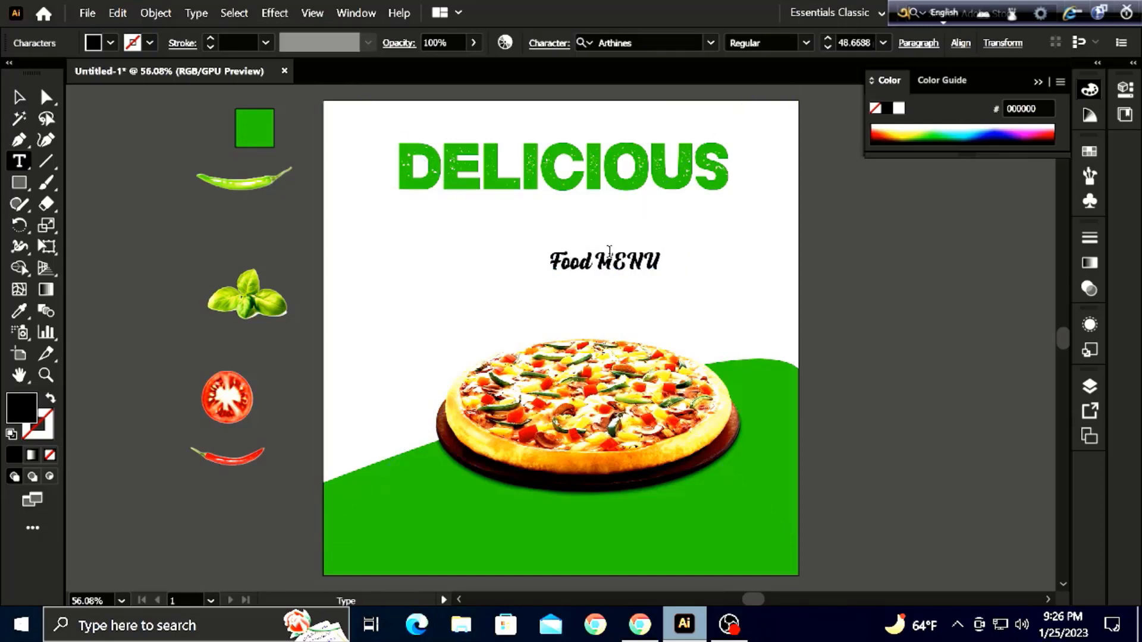
{"action": "left_click_drag", "start_coordinate": [614, 260], "coordinate": [672, 257]}
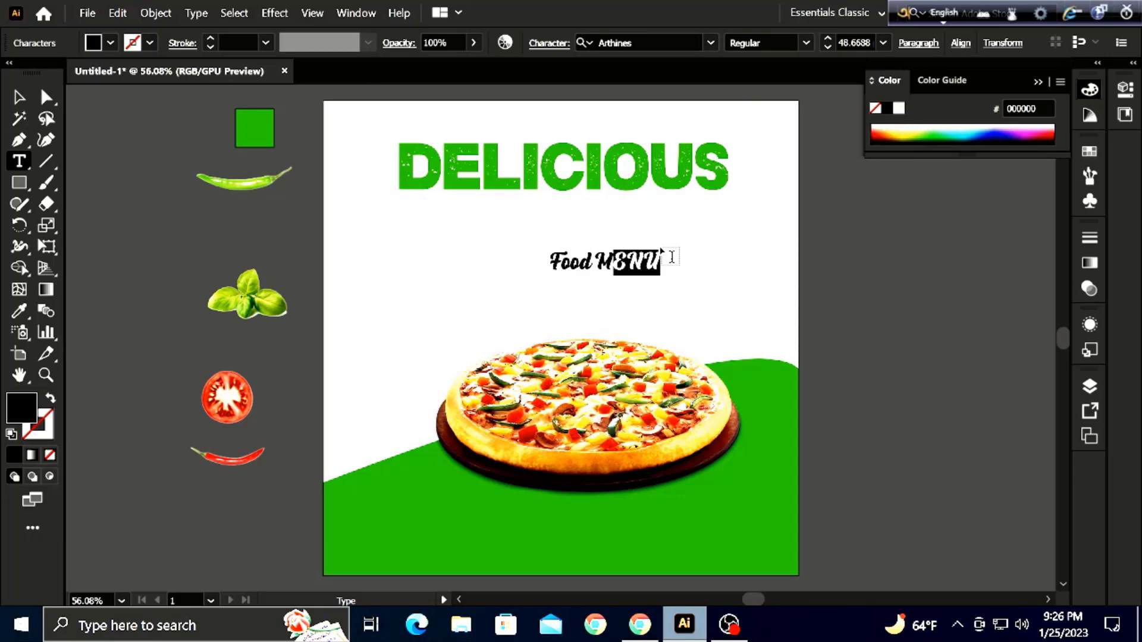
{"action": "type", "text": "enu"}
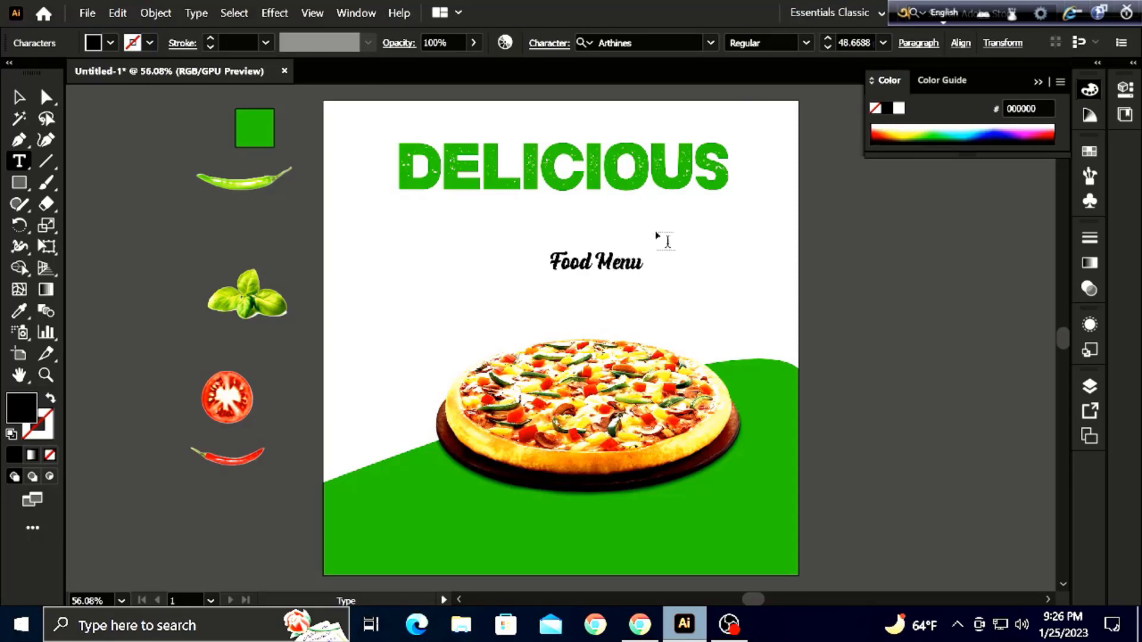
{"action": "key", "text": "Escape"}
{"action": "left_click_drag", "start_coordinate": [646, 277], "coordinate": [695, 291]}
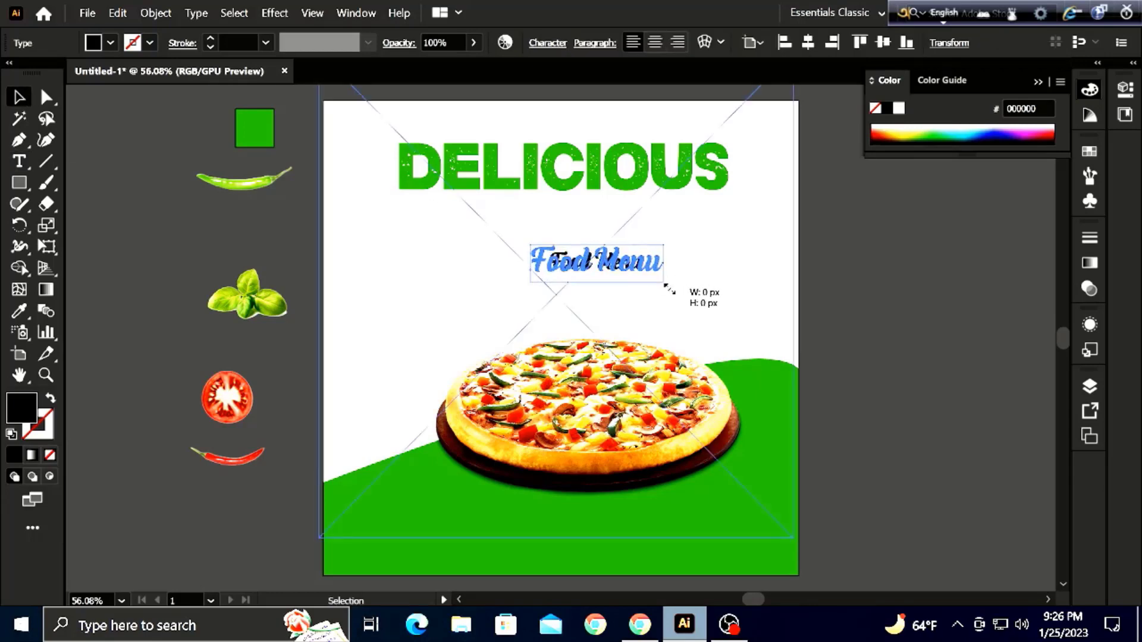
Step: Move Food Menu under DELICIOUS and rotate the bubble outline upright
{"action": "left_click_drag", "start_coordinate": [614, 271], "coordinate": [584, 233]}
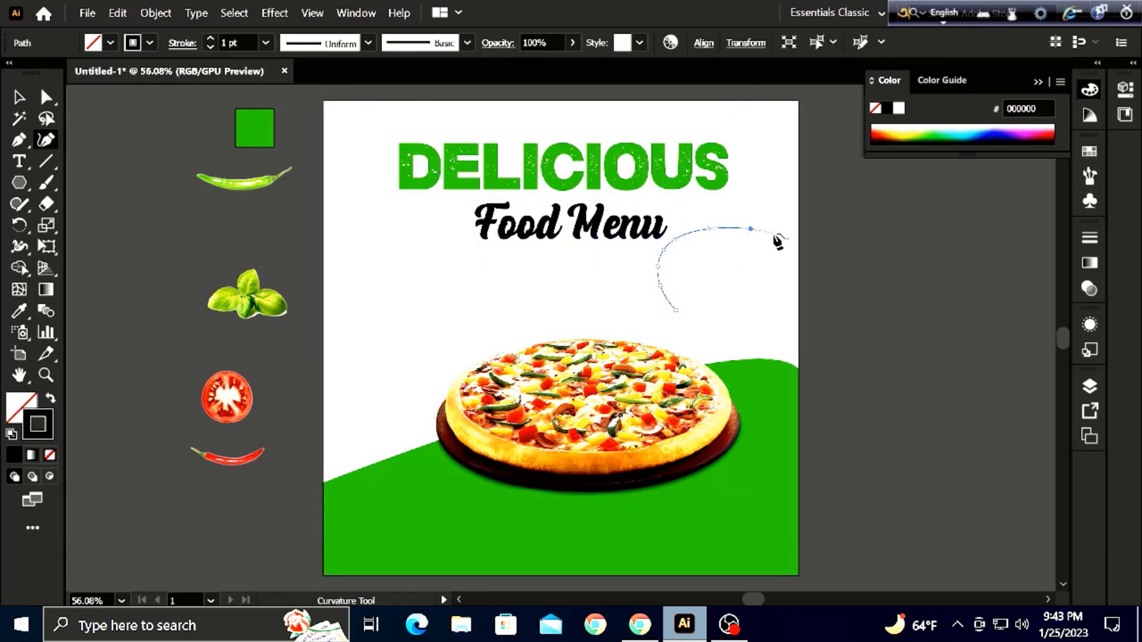
{"action": "left_click", "coordinate": [790, 253]}
{"action": "left_click", "coordinate": [694, 304]}
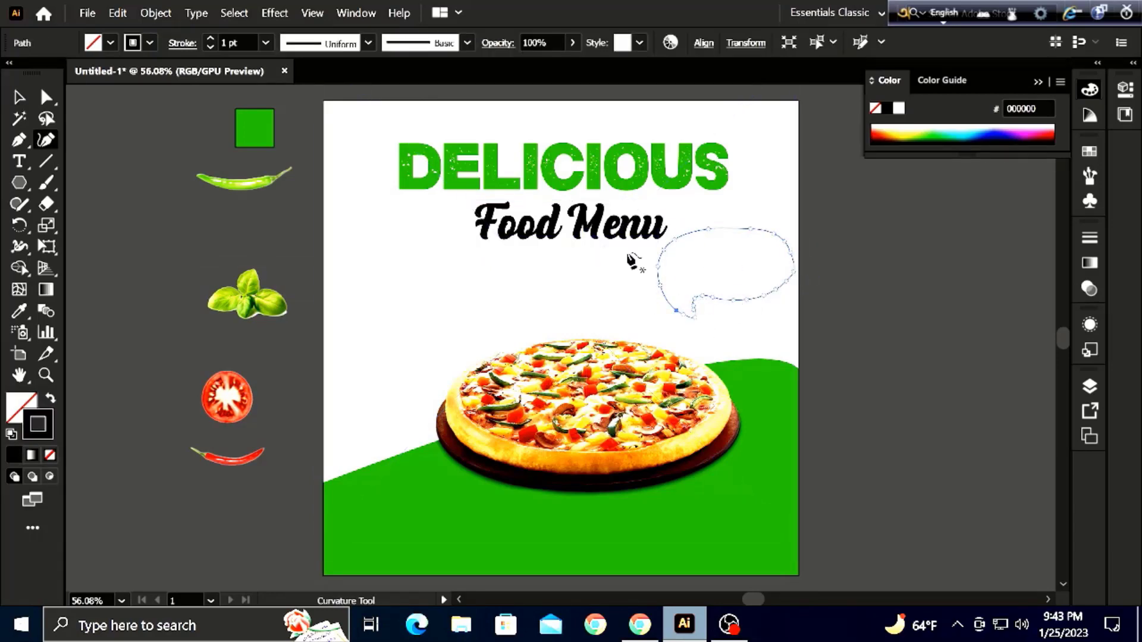
{"action": "left_click_drag", "start_coordinate": [772, 277], "coordinate": [800, 247]}
{"action": "key", "text": "v"}
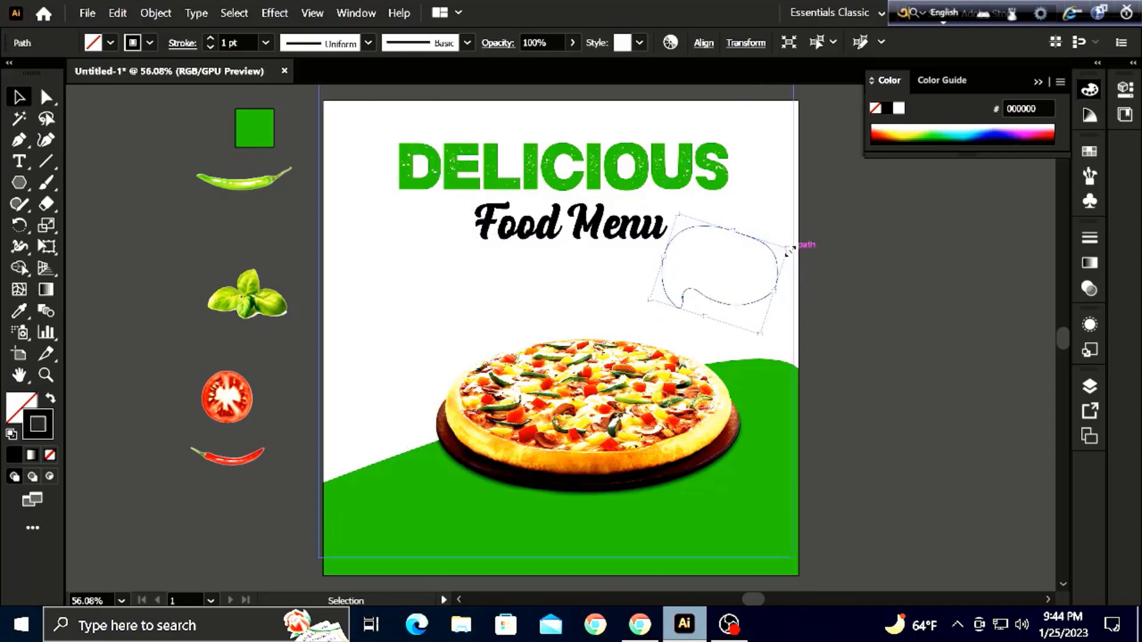
{"action": "left_click_drag", "start_coordinate": [785, 292], "coordinate": [721, 285]}
{"action": "left_click_drag", "start_coordinate": [773, 256], "coordinate": [828, 247]}
{"action": "left_click", "coordinate": [829, 313]}
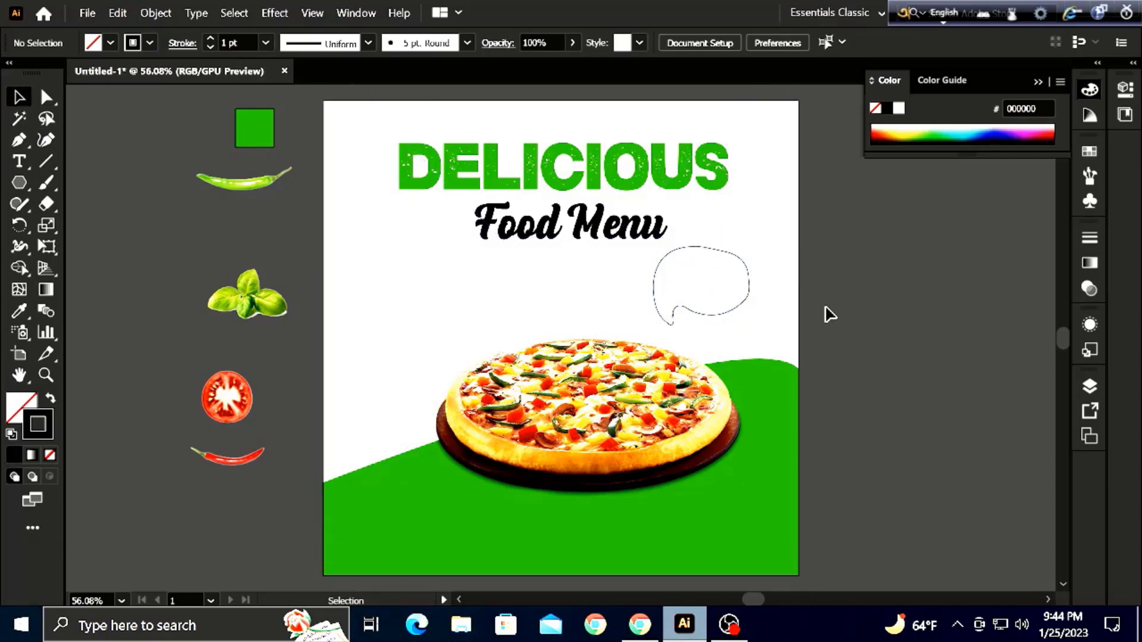
Step: Add anchors and close the bubble path at its tail, then duplicate the outline
{"action": "key", "text": "p"}
{"action": "left_click", "coordinate": [671, 323]}
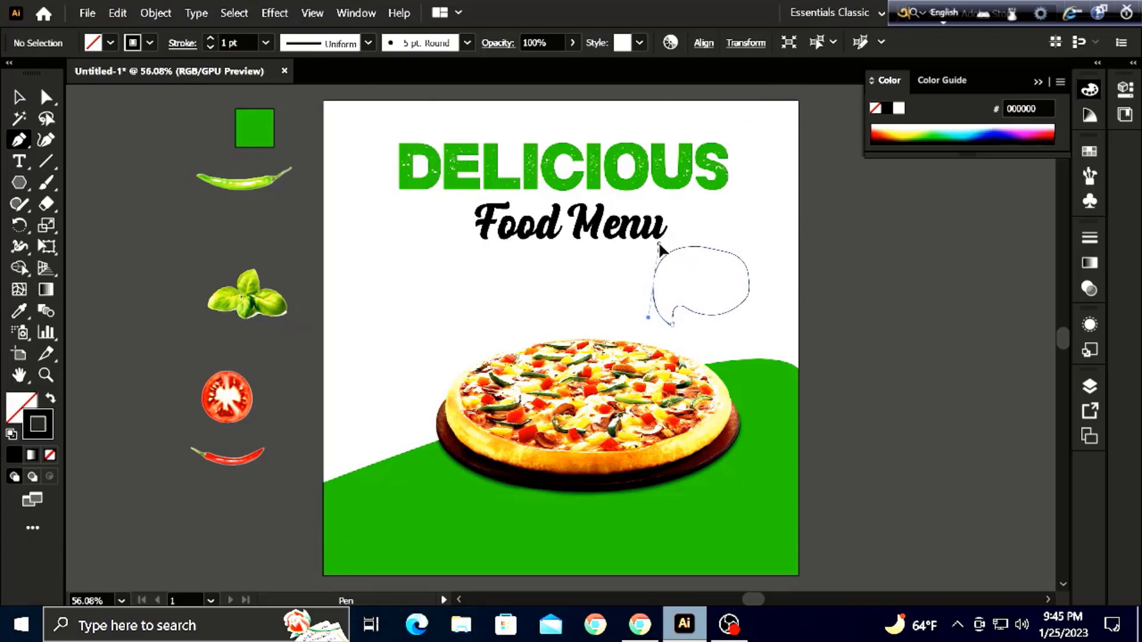
{"action": "left_click", "coordinate": [663, 260]}
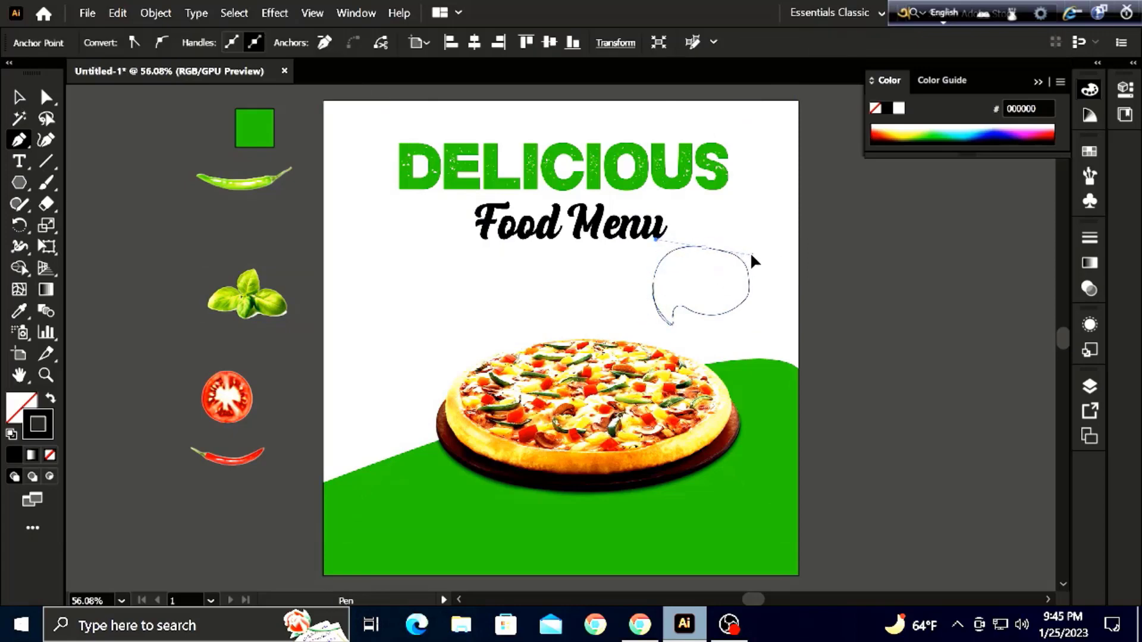
{"action": "left_click_drag", "start_coordinate": [740, 305], "coordinate": [768, 247]}
{"action": "left_click", "coordinate": [672, 324]}
{"action": "key", "text": "v"}
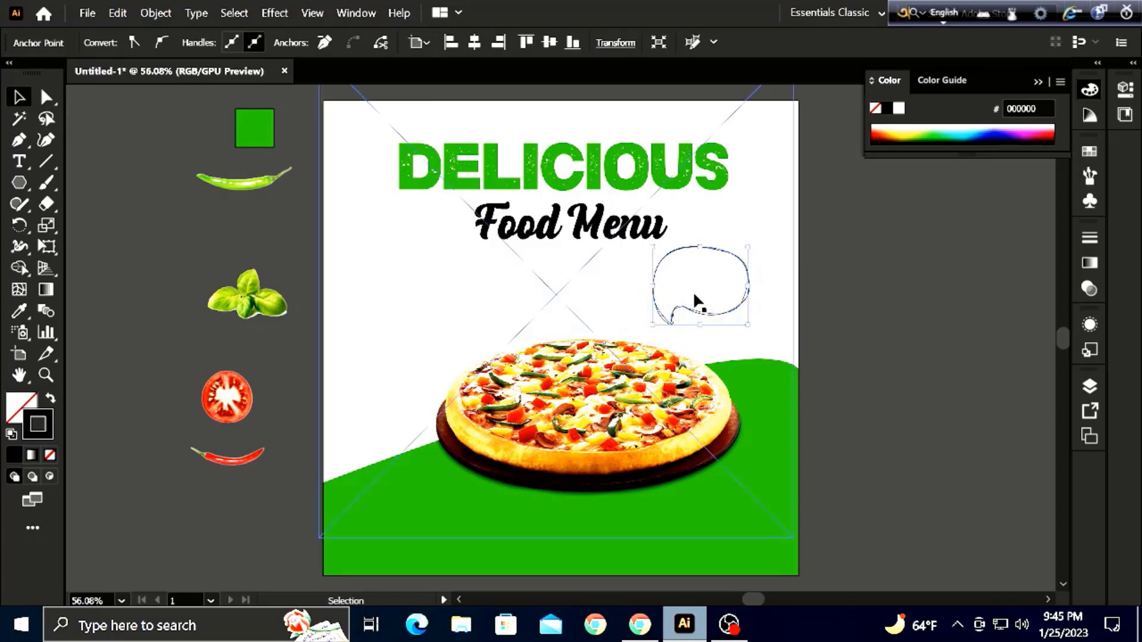
{"action": "mouse_move", "coordinate": [702, 312]}
{"action": "left_mouse_down"}
{"action": "mouse_move", "coordinate": [738, 244]}
{"action": "mouse_move", "coordinate": [704, 316]}
{"action": "left_mouse_up"}
{"action": "left_click", "coordinate": [590, 301]}
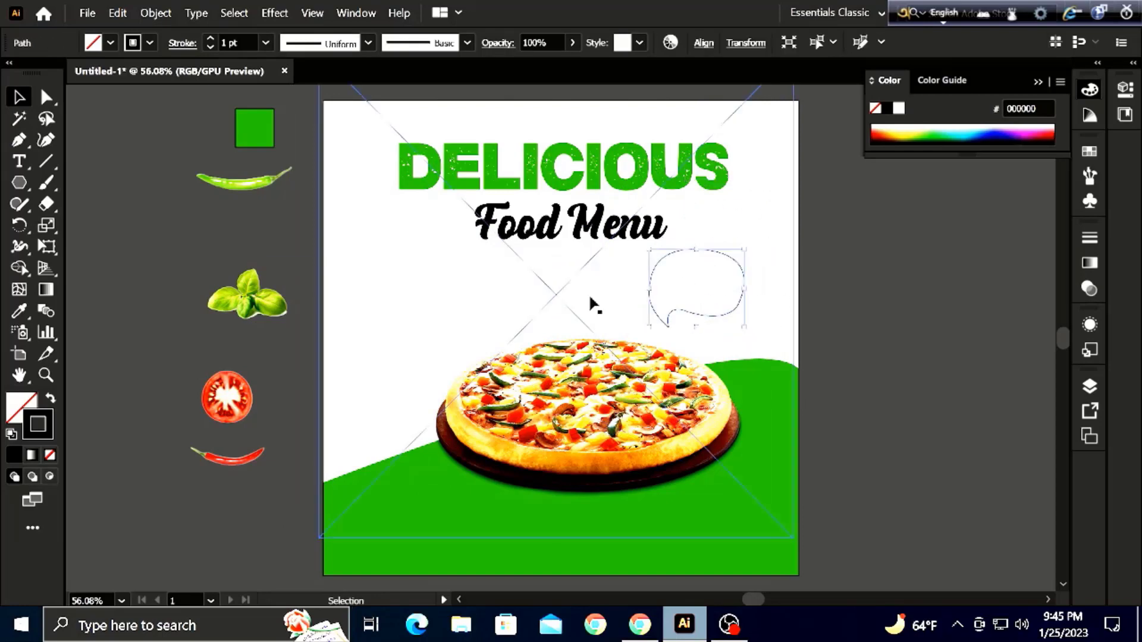
{"action": "left_click", "coordinate": [20, 163]}
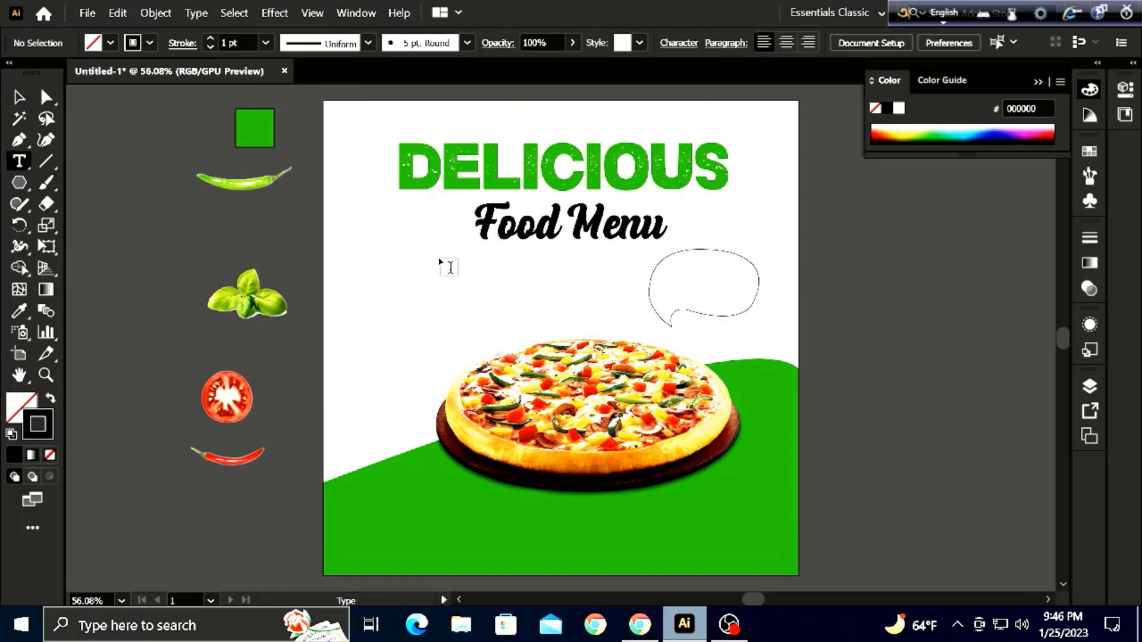
Step: Add a large 'Up To' label inside the speech bubble
{"action": "left_click", "coordinate": [670, 262]}
{"action": "type", "text": "49"}
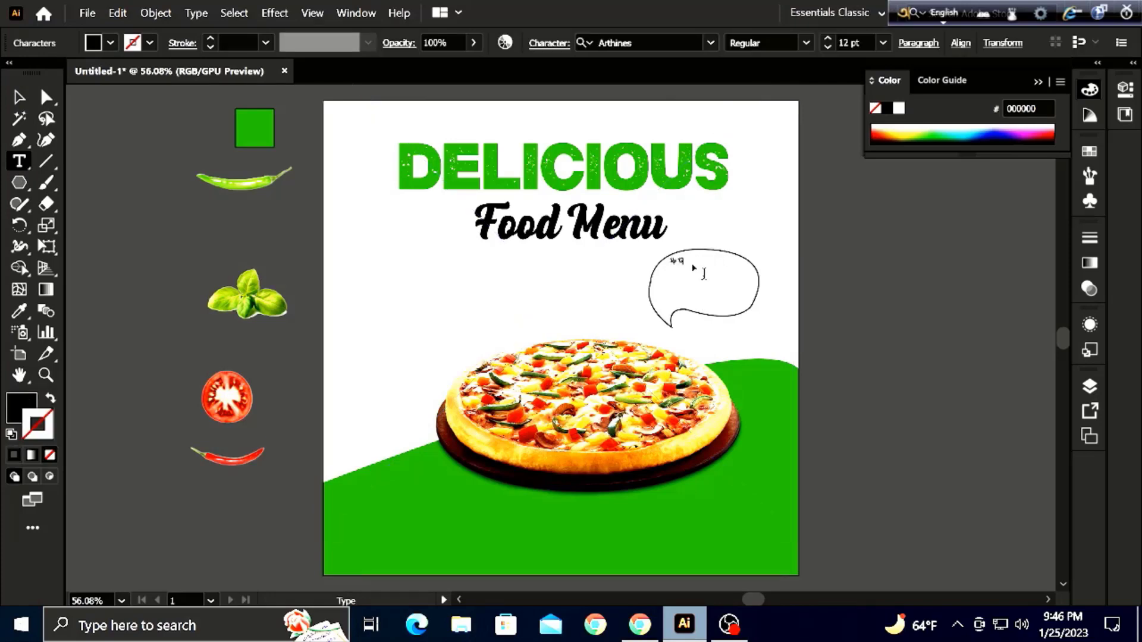
{"action": "key", "text": "Escape"}
{"action": "mouse_move", "coordinate": [686, 268]}
{"action": "left_mouse_down"}
{"action": "mouse_move", "coordinate": [714, 277]}
{"action": "mouse_move", "coordinate": [693, 284]}
{"action": "mouse_move", "coordinate": [726, 262]}
{"action": "mouse_move", "coordinate": [680, 274]}
{"action": "left_mouse_up"}
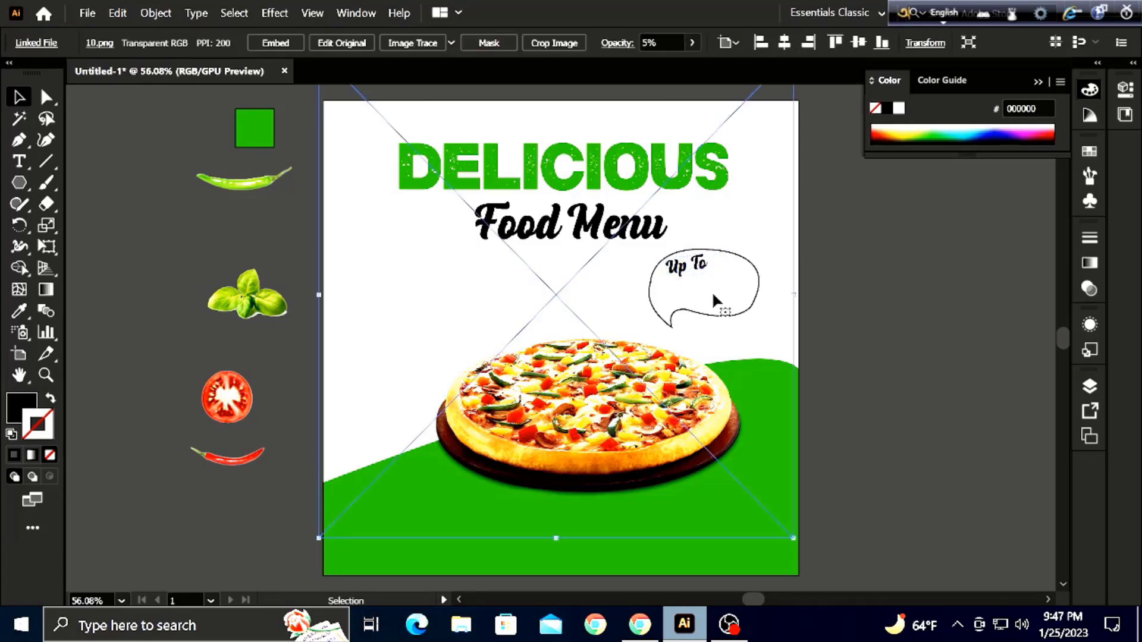
{"action": "left_click", "coordinate": [160, 214]}
Step: Add a scaled, tilted '50%' and a 'Save' label inside the bubble
{"action": "left_click", "coordinate": [19, 161]}
{"action": "type", "text": "50"}
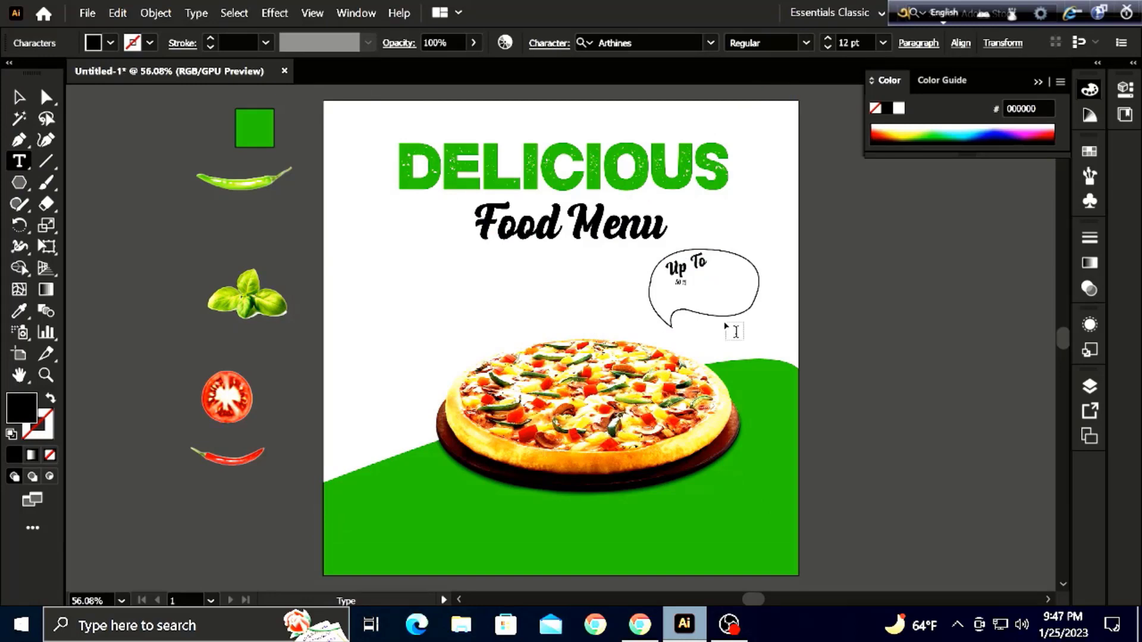
{"action": "key", "text": "Escape"}
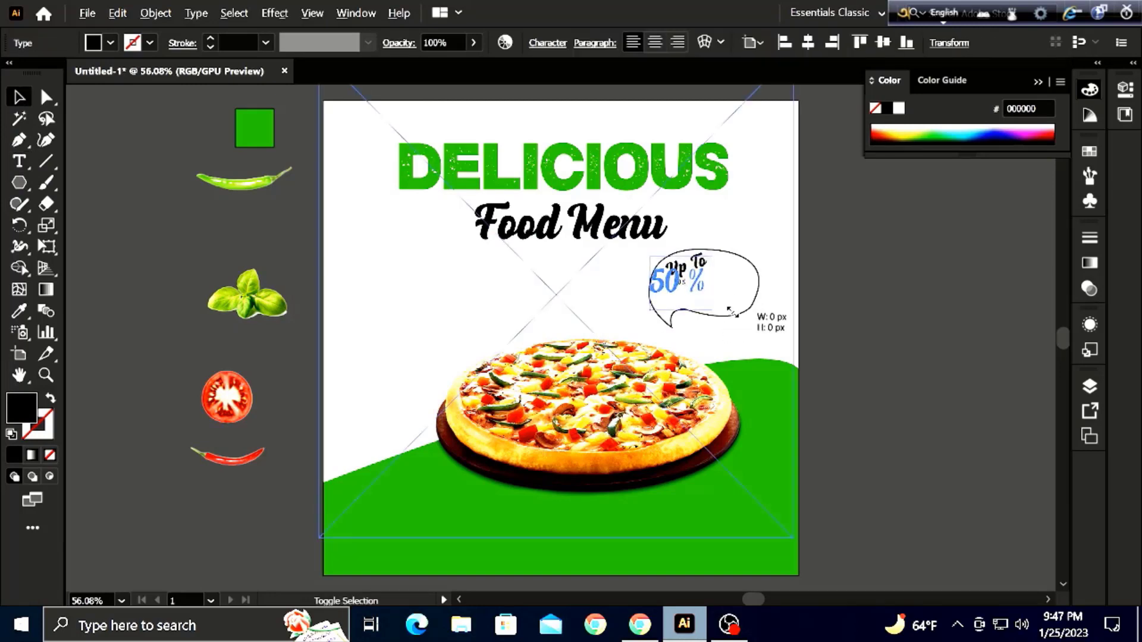
{"action": "left_click_drag", "start_coordinate": [691, 289], "coordinate": [774, 274]}
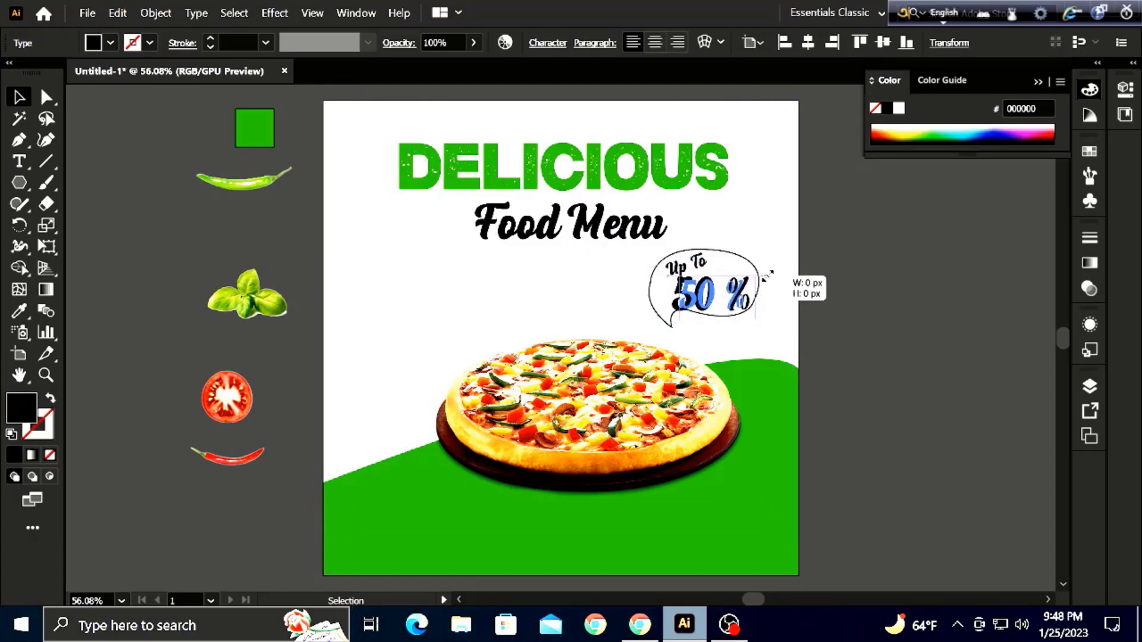
{"action": "mouse_move", "coordinate": [764, 326]}
{"action": "left_mouse_down"}
{"action": "mouse_move", "coordinate": [755, 304]}
{"action": "mouse_move", "coordinate": [768, 309]}
{"action": "left_mouse_up"}
{"action": "key", "text": "t"}
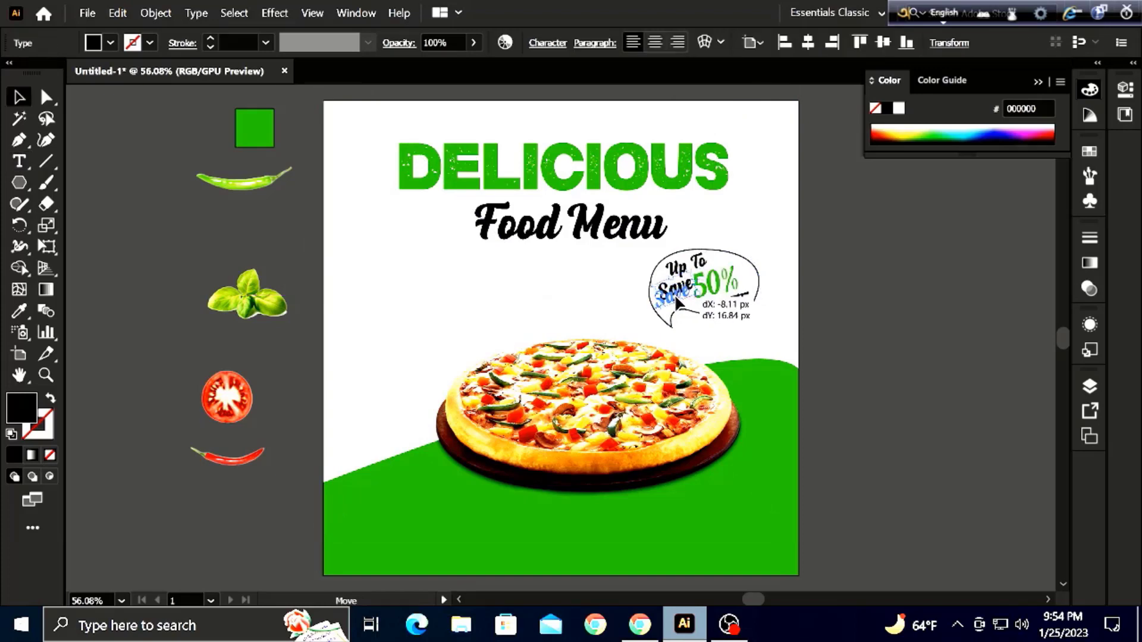
{"action": "left_click_drag", "start_coordinate": [674, 298], "coordinate": [675, 293]}
{"action": "left_click", "coordinate": [816, 332]}
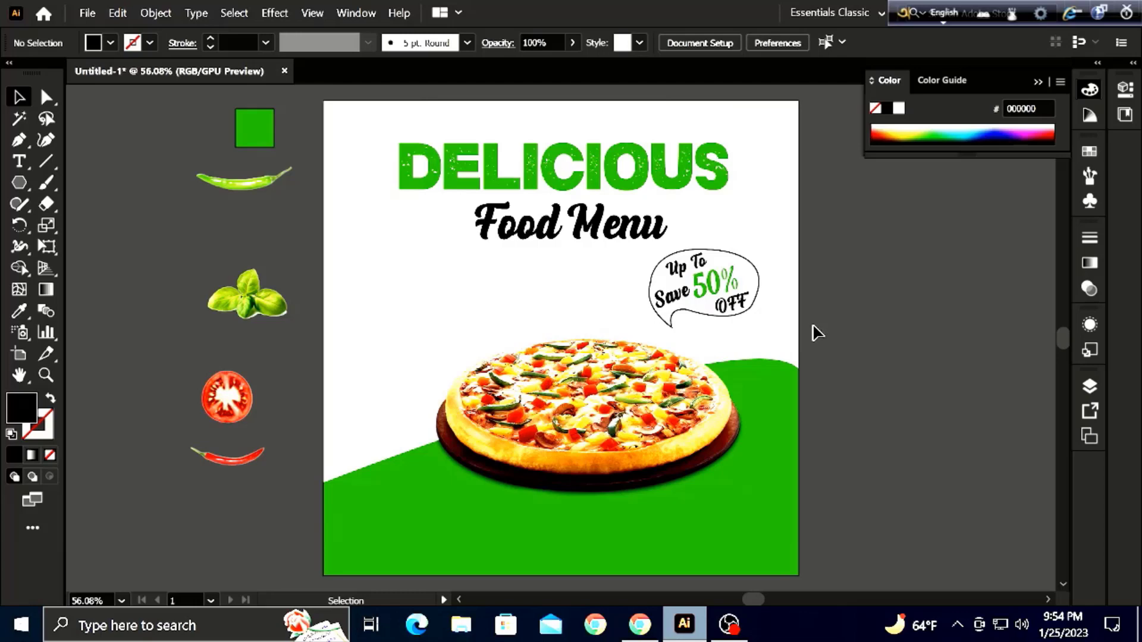
{"action": "left_click", "coordinate": [675, 302]}
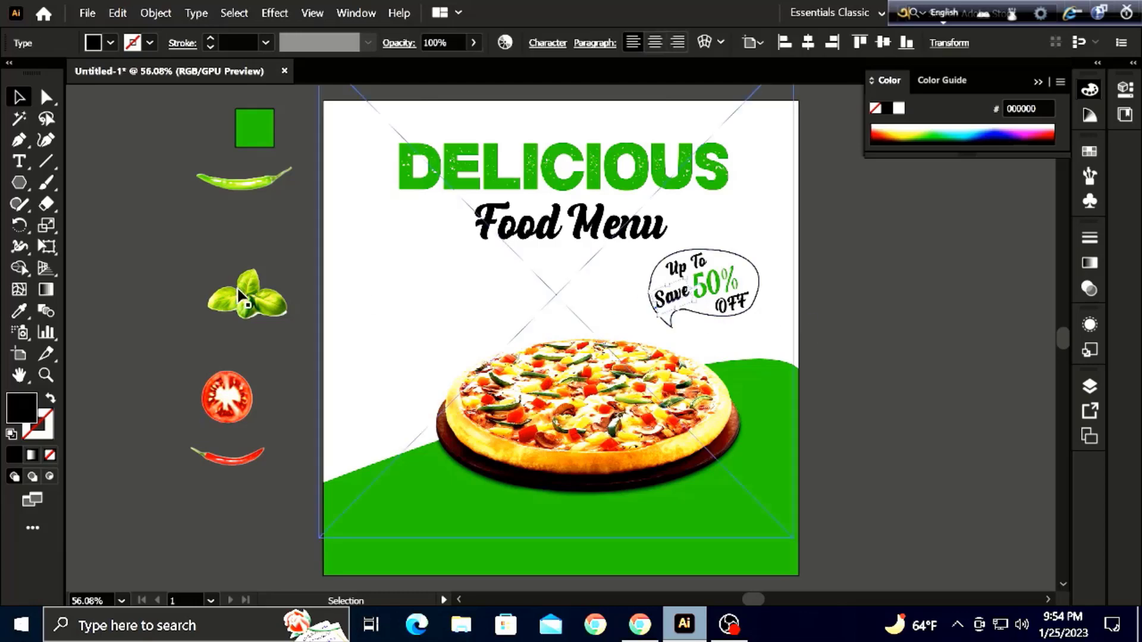
Step: Apply the charcoal brush from the Brush Definition list to the bubble outline
{"action": "left_click", "coordinate": [320, 297]}
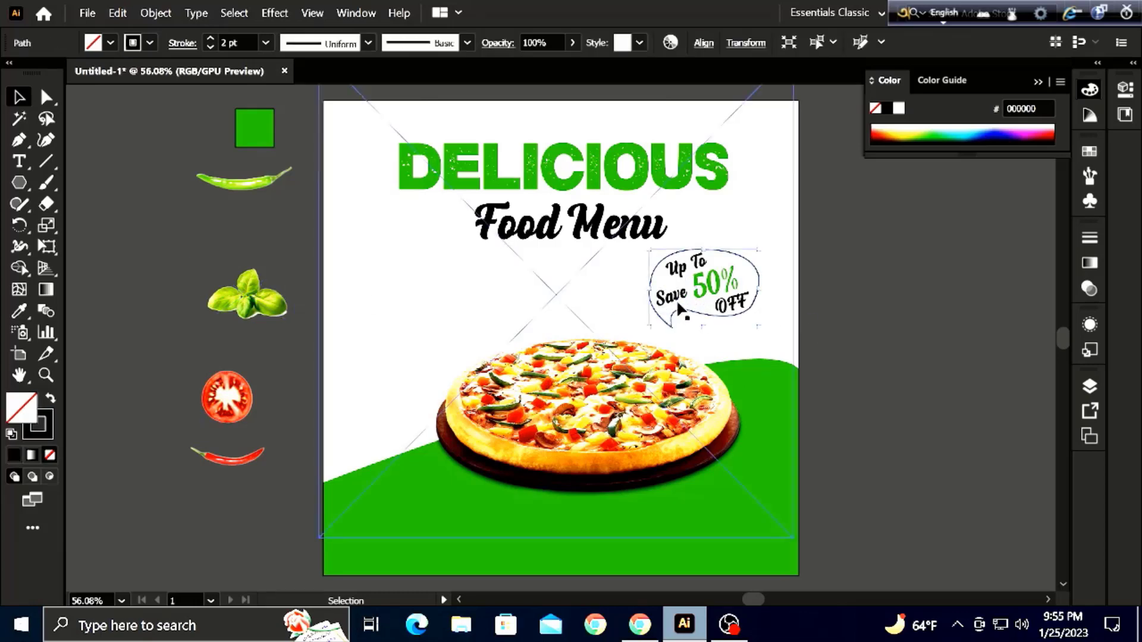
{"action": "left_click", "coordinate": [369, 43]}
{"action": "left_click", "coordinate": [467, 43]}
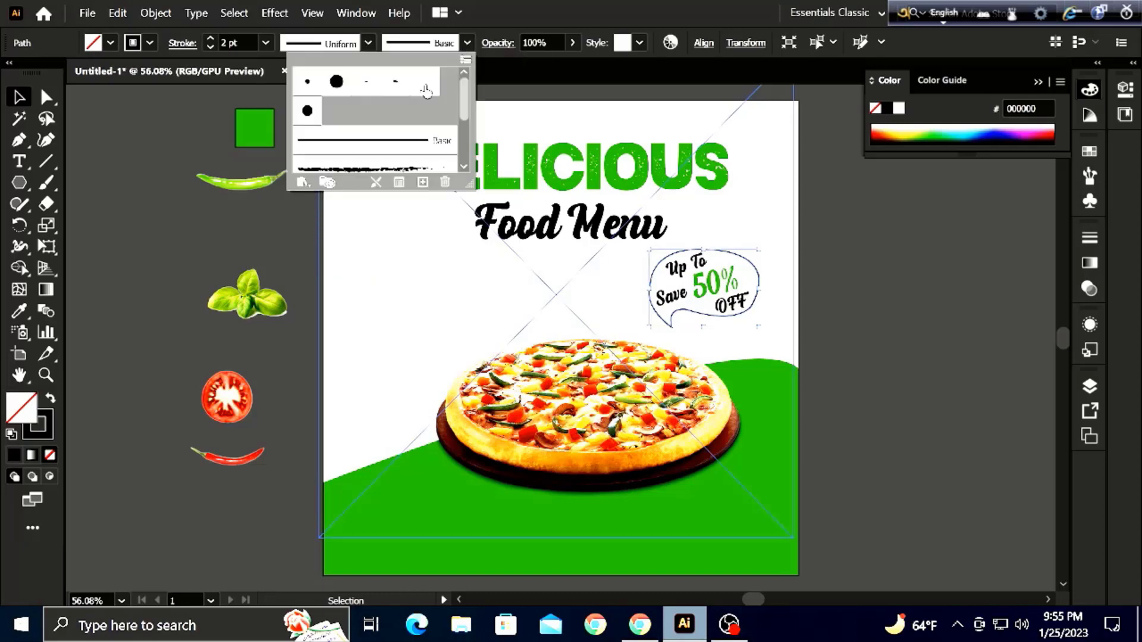
{"action": "scroll", "coordinate": [381, 142], "scroll_direction": "down", "scroll_amount": 3}
{"action": "scroll", "coordinate": [400, 125], "scroll_direction": "up", "scroll_amount": 3}
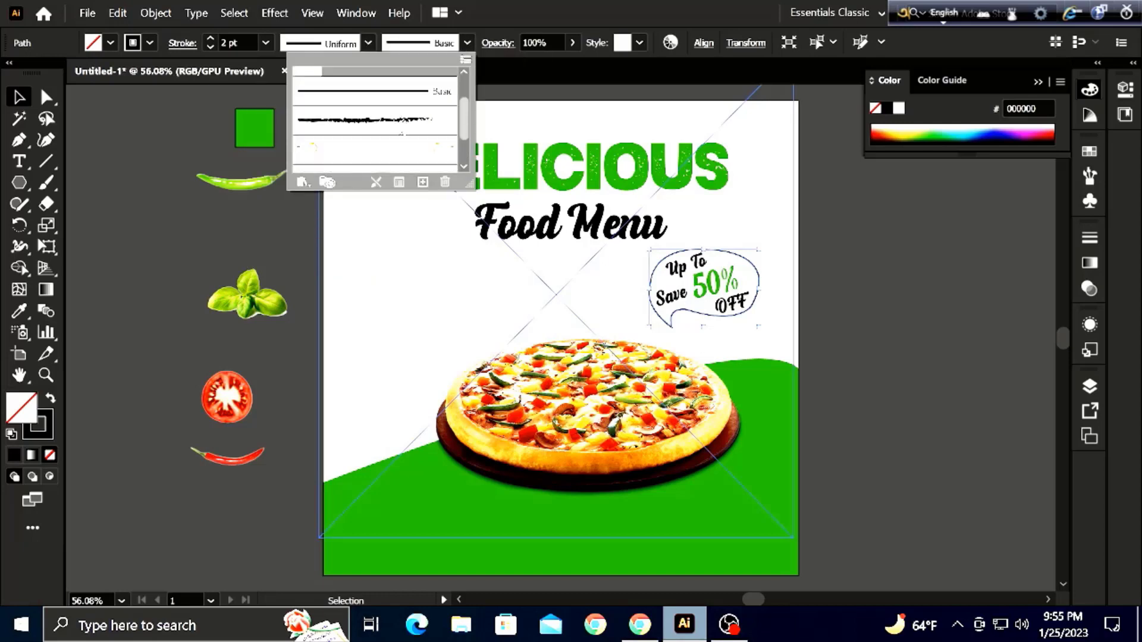
{"action": "left_click", "coordinate": [404, 122]}
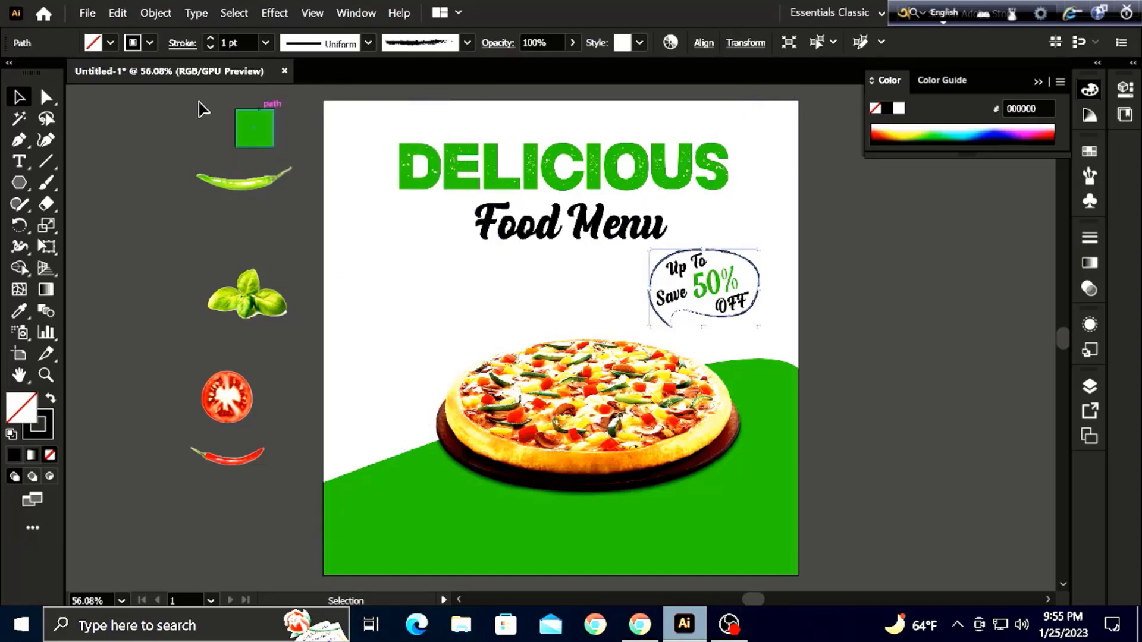
{"action": "left_click", "coordinate": [133, 111]}
Step: Type 'Super' at the top of the page and move it just above DELICIOUS
{"action": "key", "text": "t"}
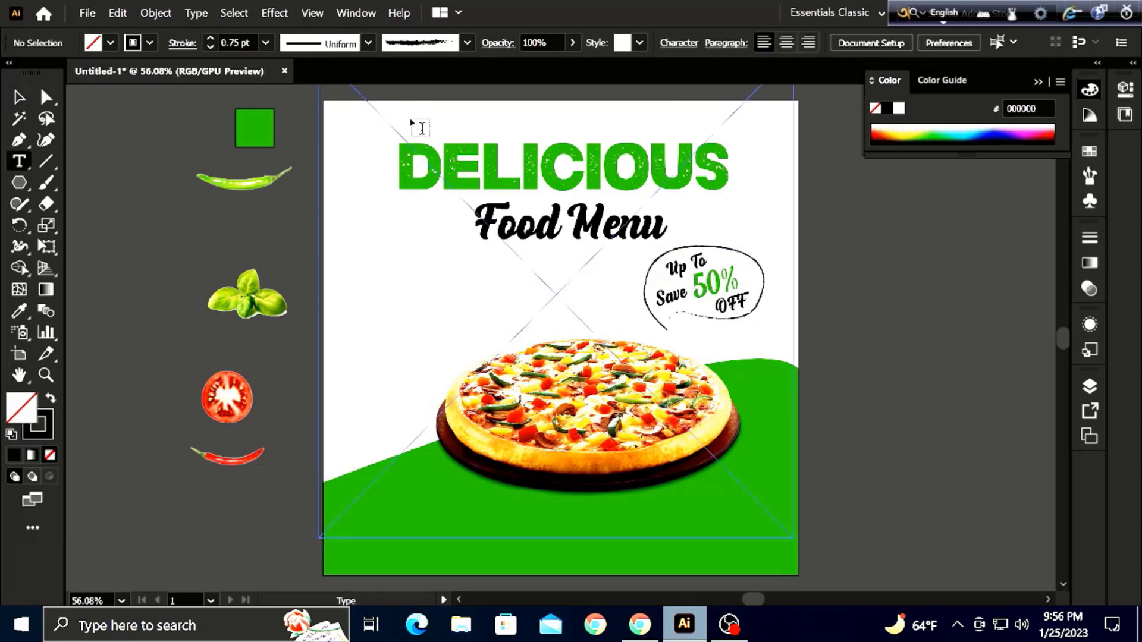
{"action": "left_click", "coordinate": [422, 127]}
{"action": "type", "text": "Super"}
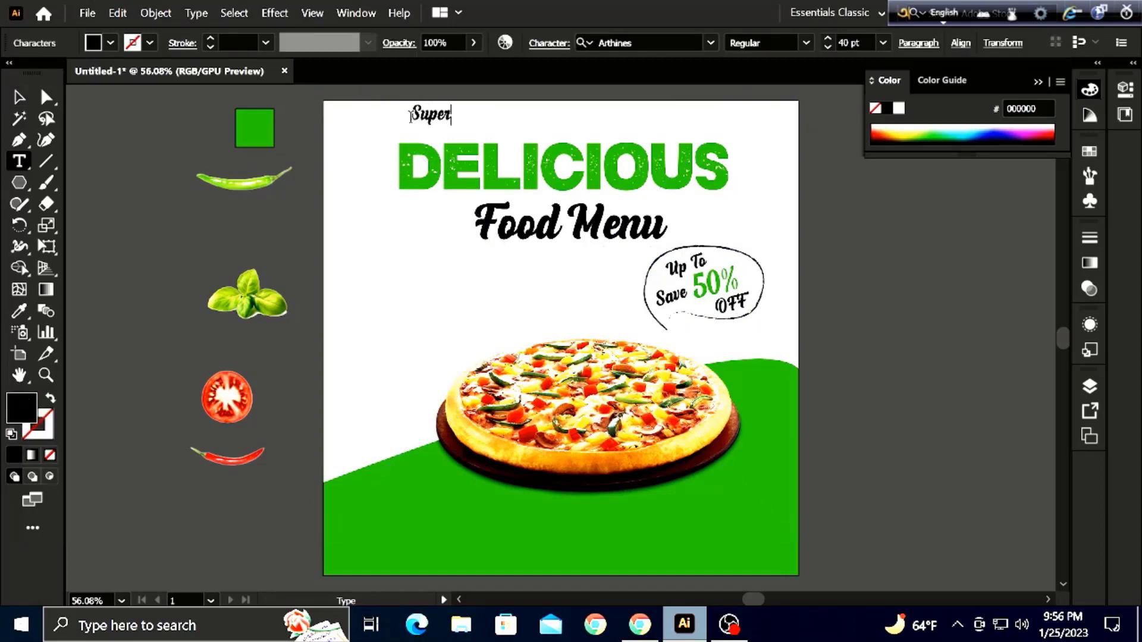
{"action": "key", "text": "Escape"}
{"action": "mouse_move", "coordinate": [436, 121]}
{"action": "left_mouse_down"}
{"action": "mouse_move", "coordinate": [465, 136]}
{"action": "mouse_move", "coordinate": [500, 106]}
{"action": "mouse_move", "coordinate": [434, 126]}
{"action": "mouse_move", "coordinate": [454, 127]}
{"action": "left_mouse_up"}
{"action": "left_click", "coordinate": [220, 461]}
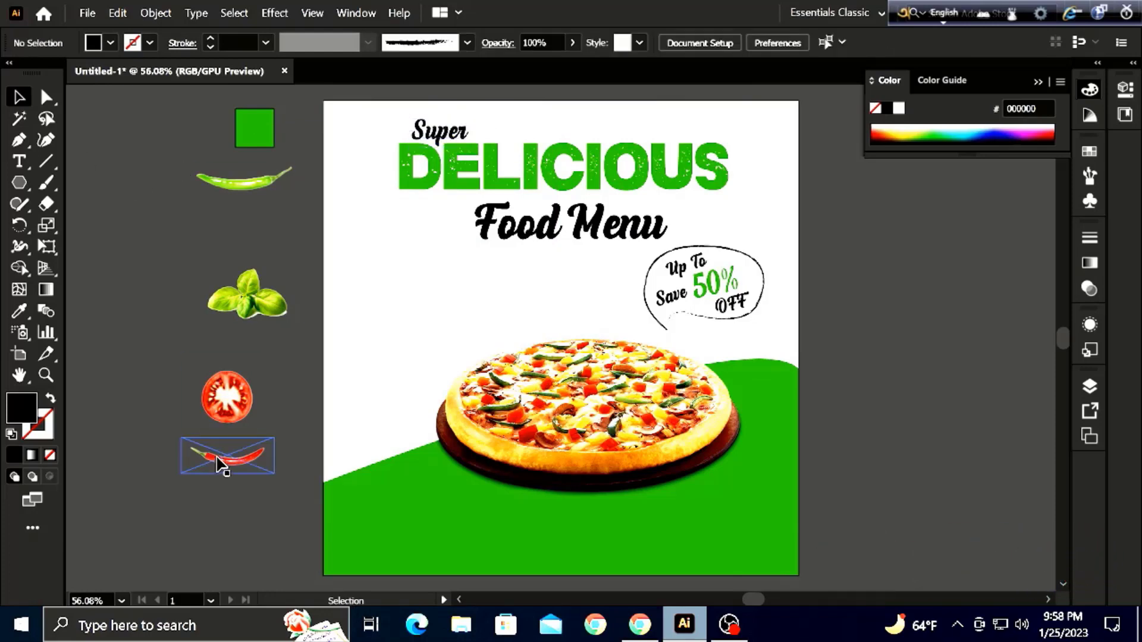
Step: Place red chilies on the poster and give one a Spin Radial Blur of 16
{"action": "left_click_drag", "start_coordinate": [219, 464], "coordinate": [425, 307]}
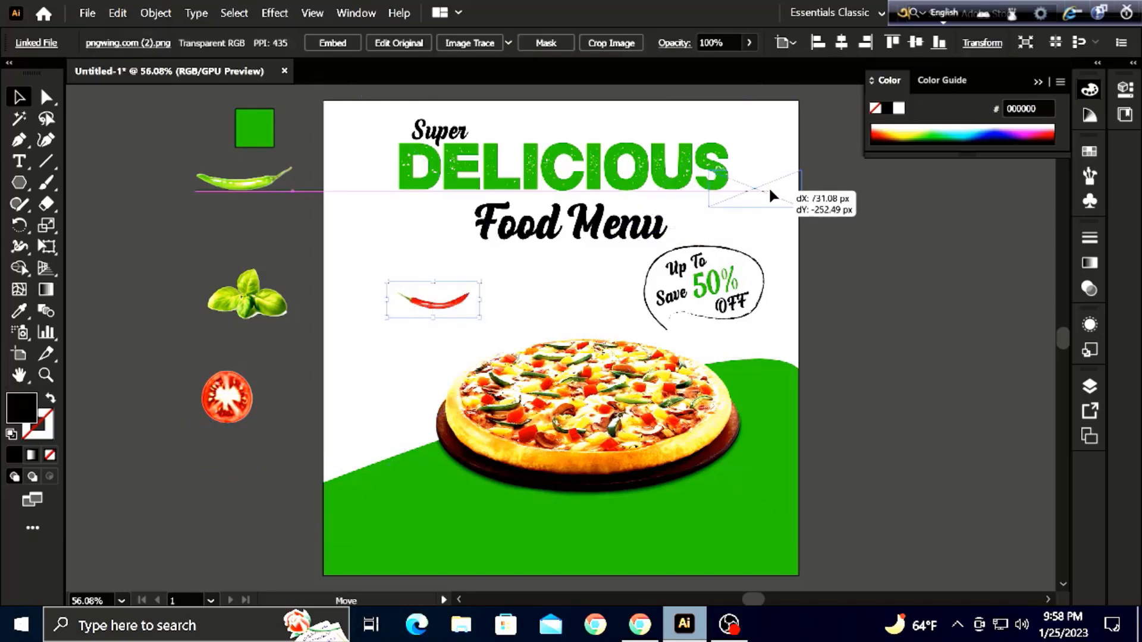
{"action": "mouse_move", "coordinate": [426, 306]}
{"action": "left_mouse_down"}
{"action": "mouse_move", "coordinate": [750, 175]}
{"action": "mouse_move", "coordinate": [777, 417]}
{"action": "left_mouse_up"}
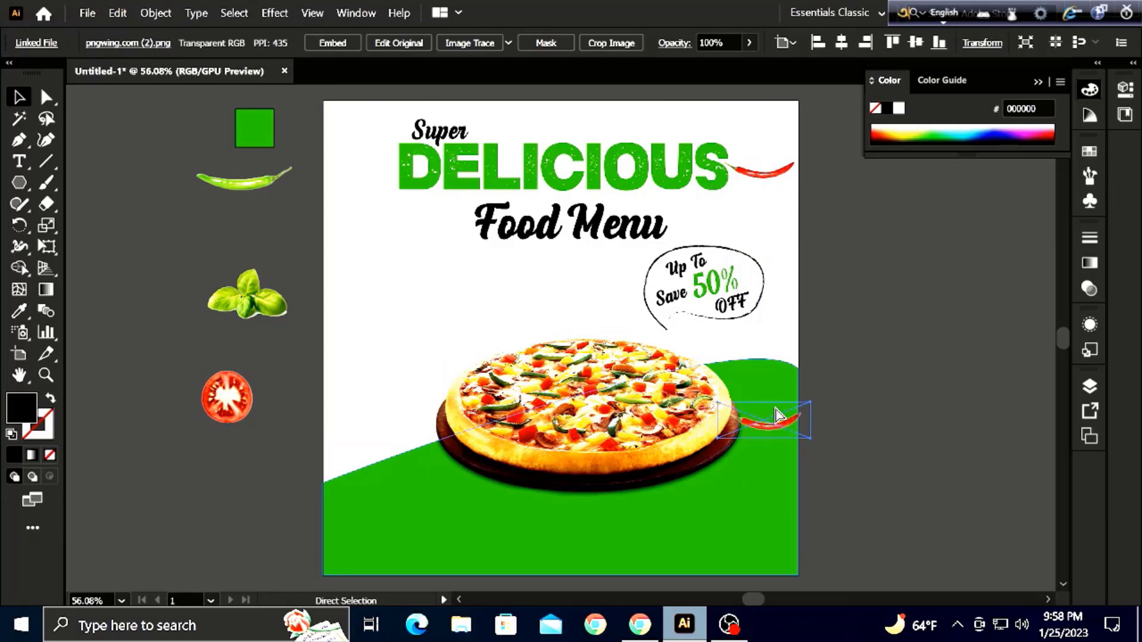
{"action": "left_click", "coordinate": [746, 174]}
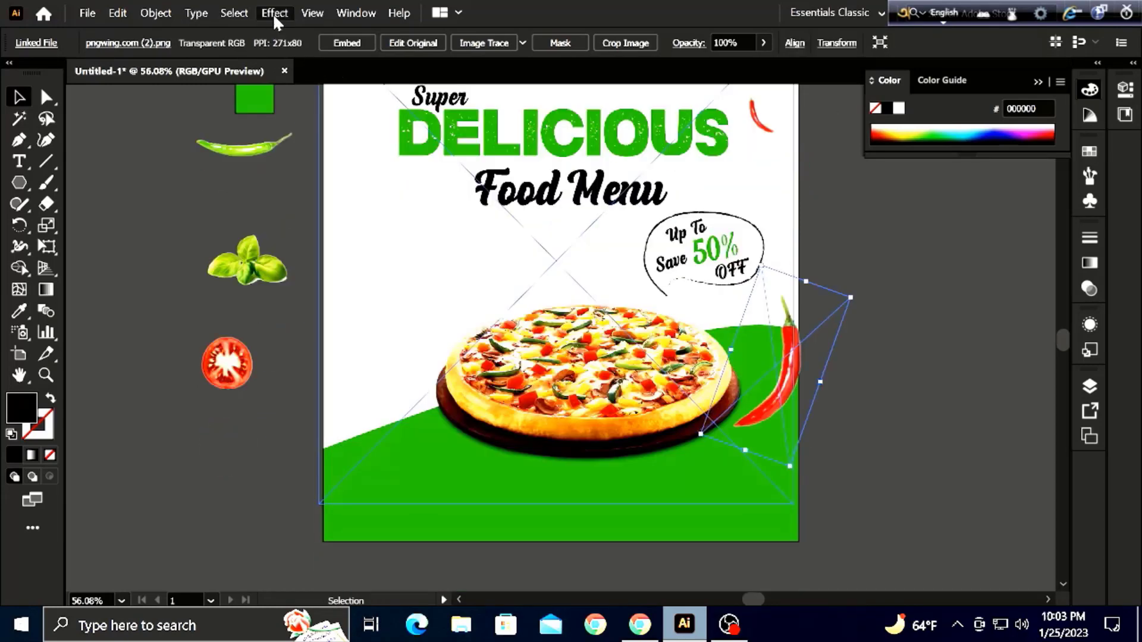
{"action": "left_click", "coordinate": [274, 13]}
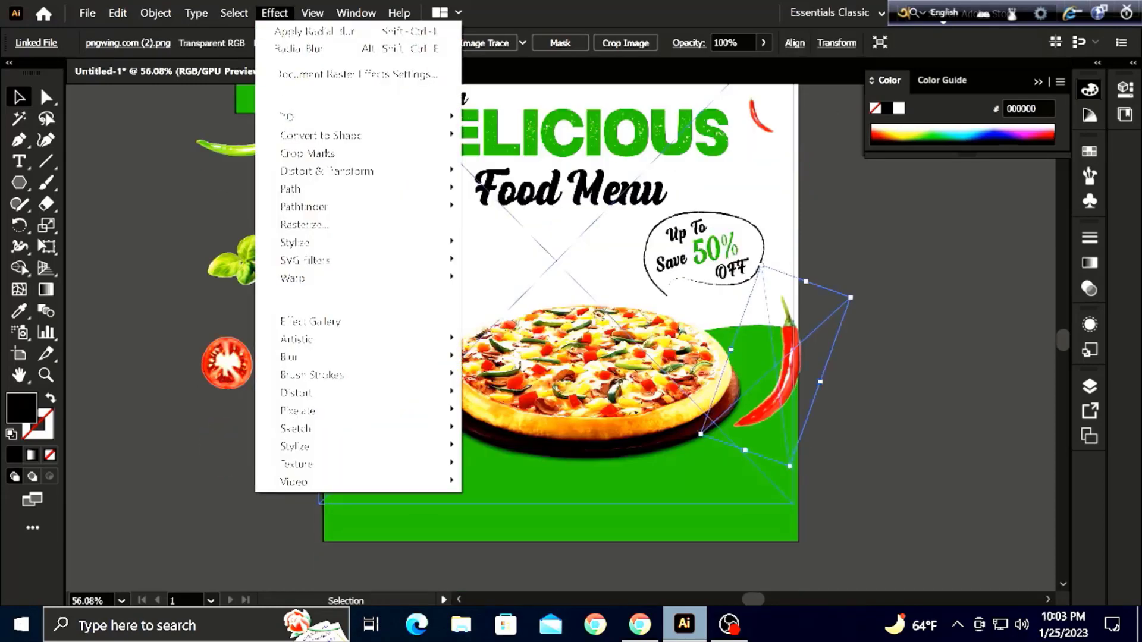
{"action": "mouse_move", "coordinate": [289, 357]}
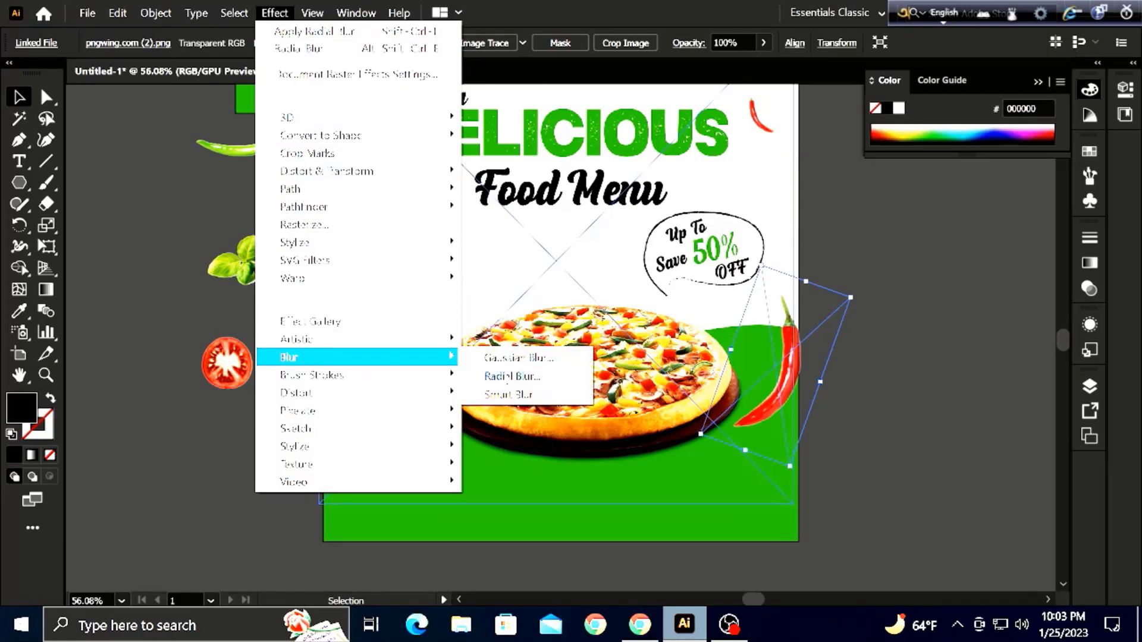
{"action": "left_click", "coordinate": [511, 376]}
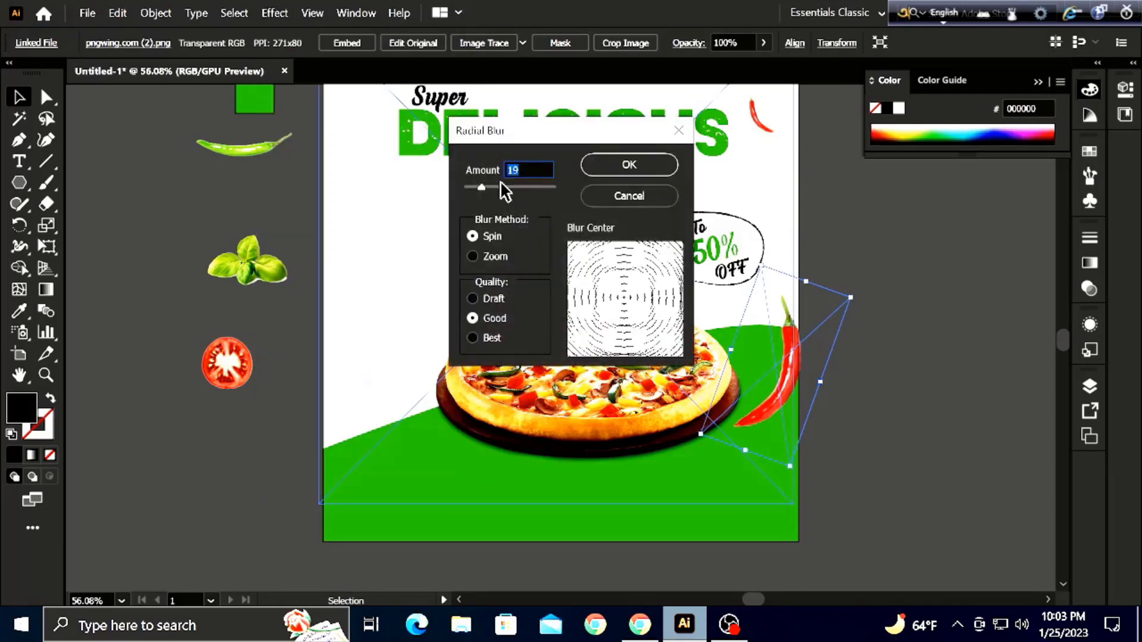
{"action": "left_click_drag", "start_coordinate": [481, 186], "coordinate": [480, 187]}
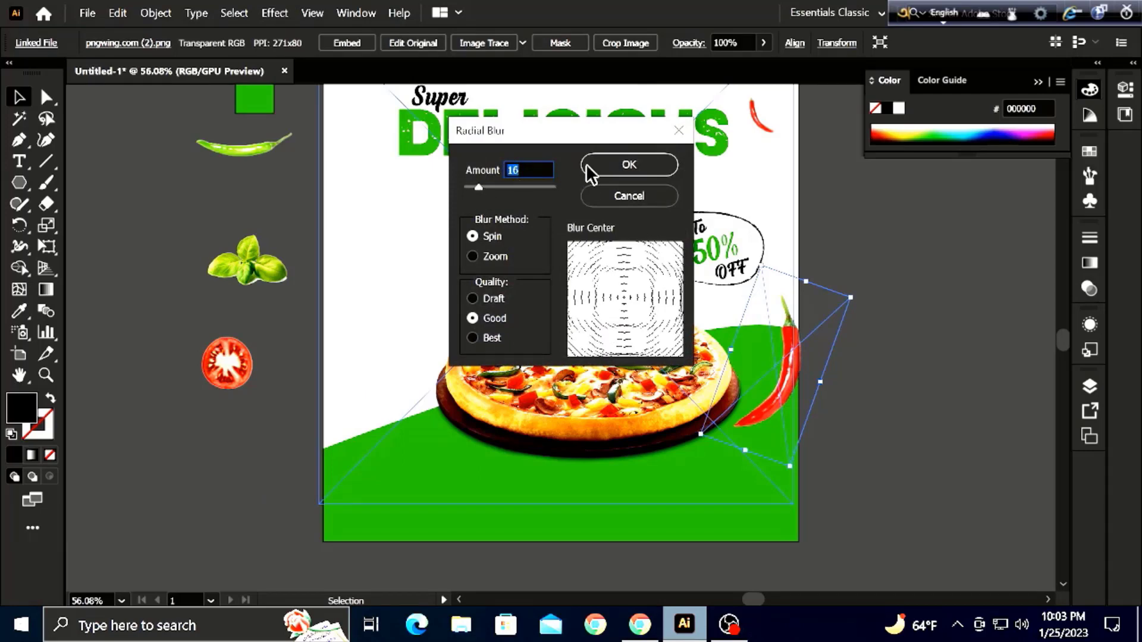
{"action": "left_click", "coordinate": [627, 167]}
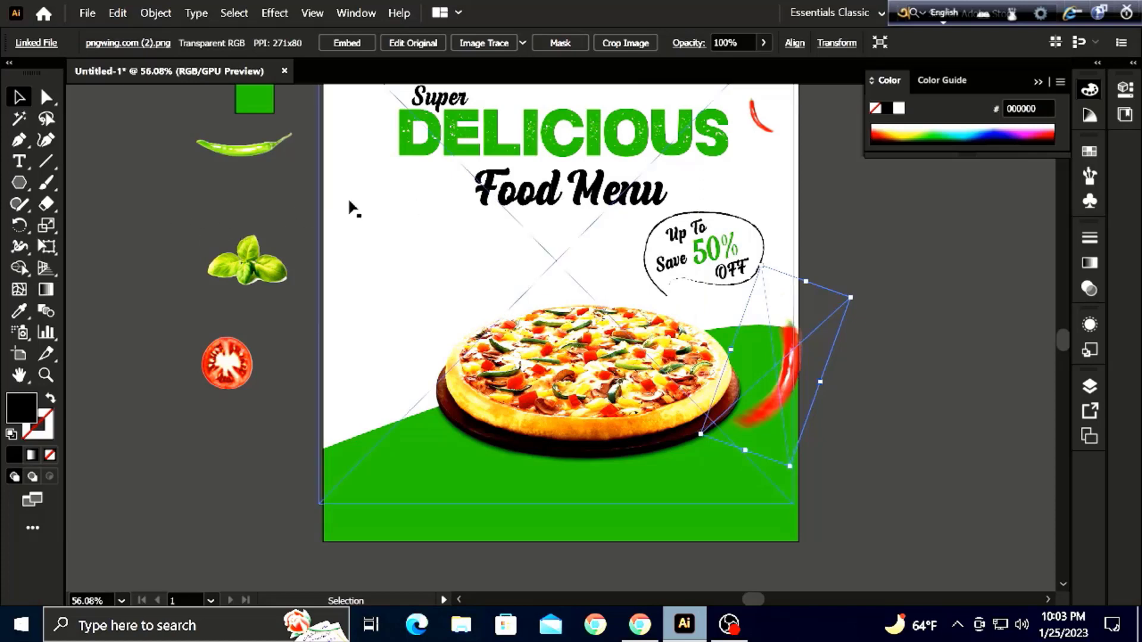
Step: Spin-blur the green chili with Radial Blur, then move the tomato slice onto the lower-left green
{"action": "left_click", "coordinate": [209, 213]}
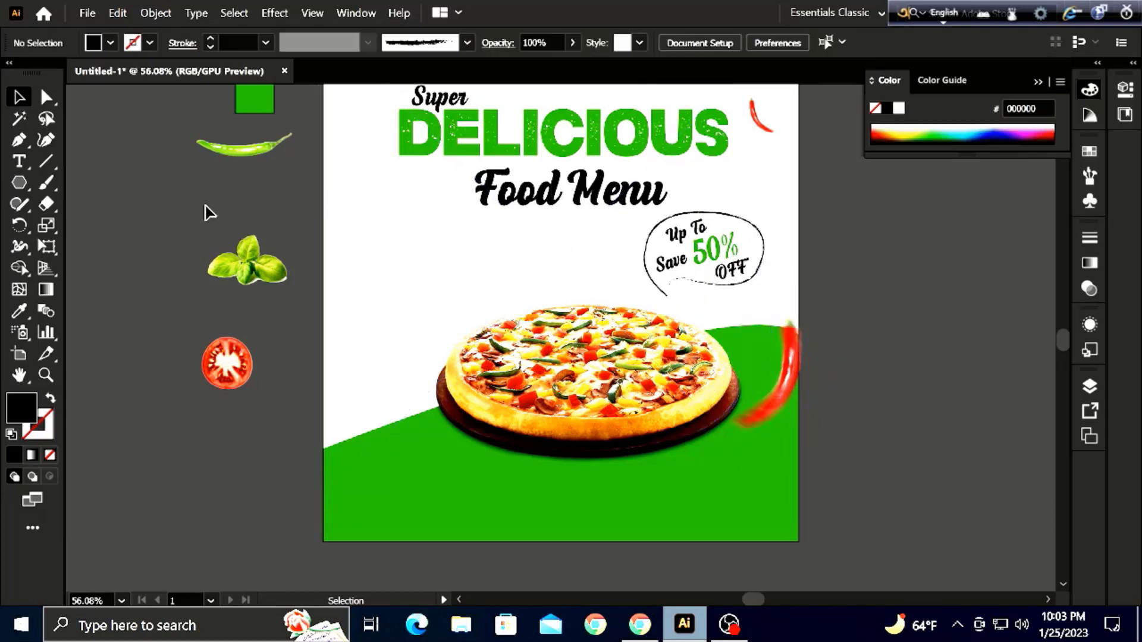
{"action": "left_click", "coordinate": [273, 13]}
{"action": "left_click", "coordinate": [498, 376]}
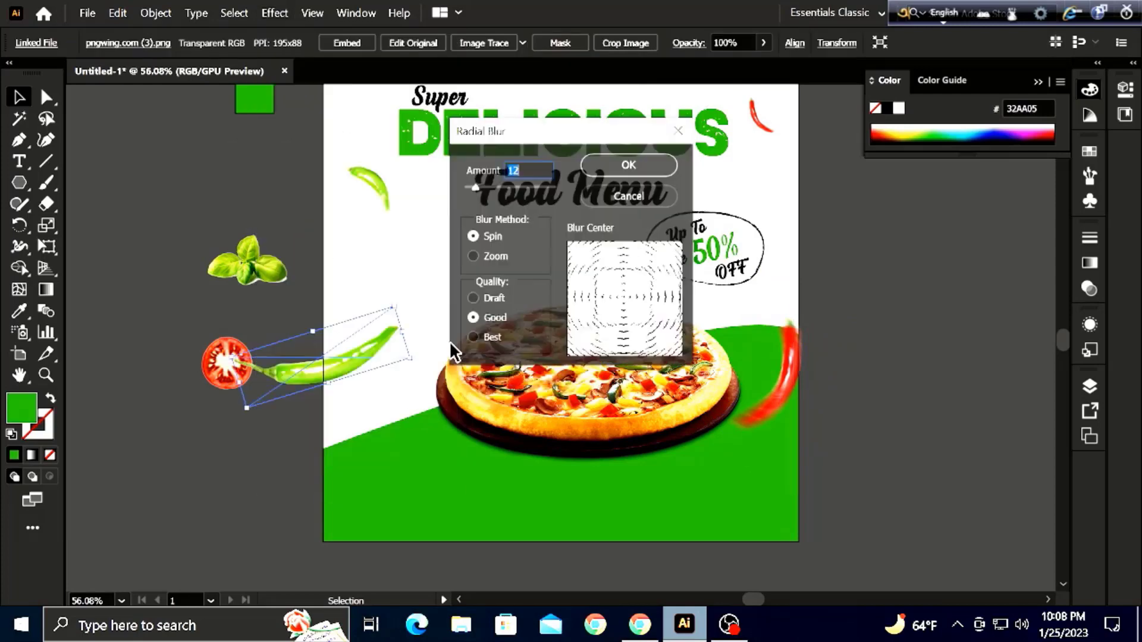
{"action": "left_click", "coordinate": [629, 165]}
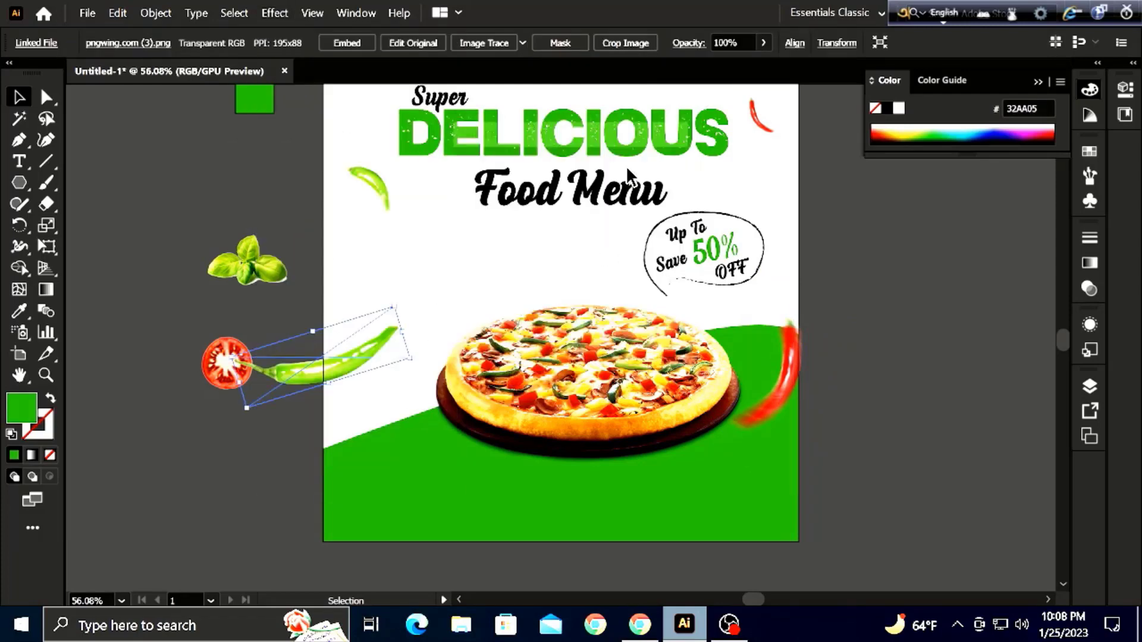
{"action": "left_click", "coordinate": [248, 204]}
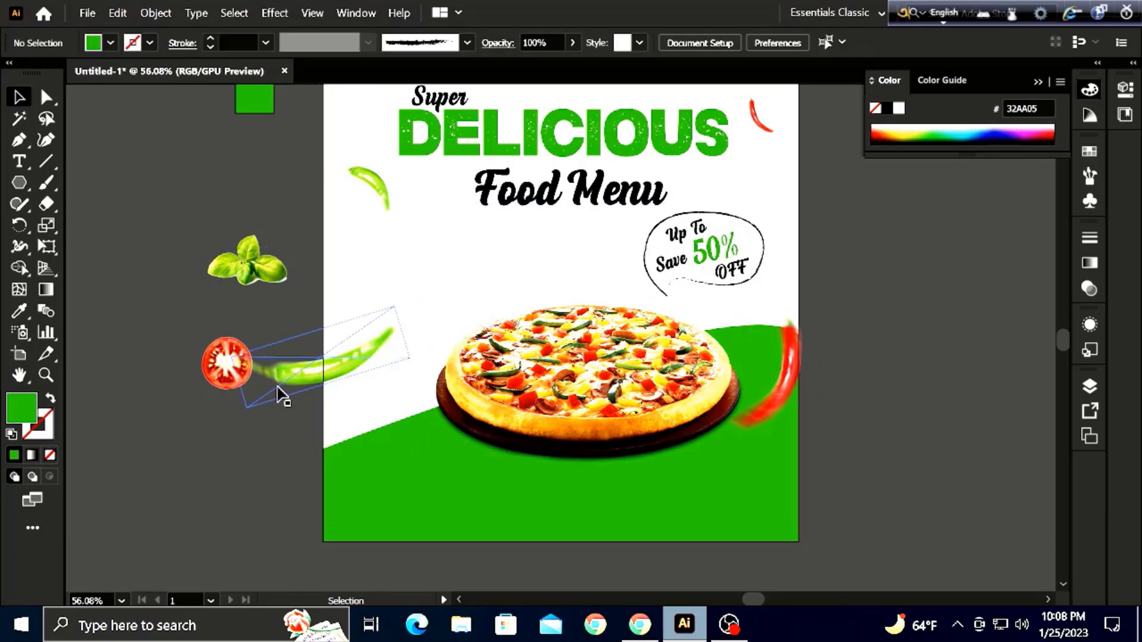
{"action": "left_click_drag", "start_coordinate": [227, 363], "coordinate": [395, 491]}
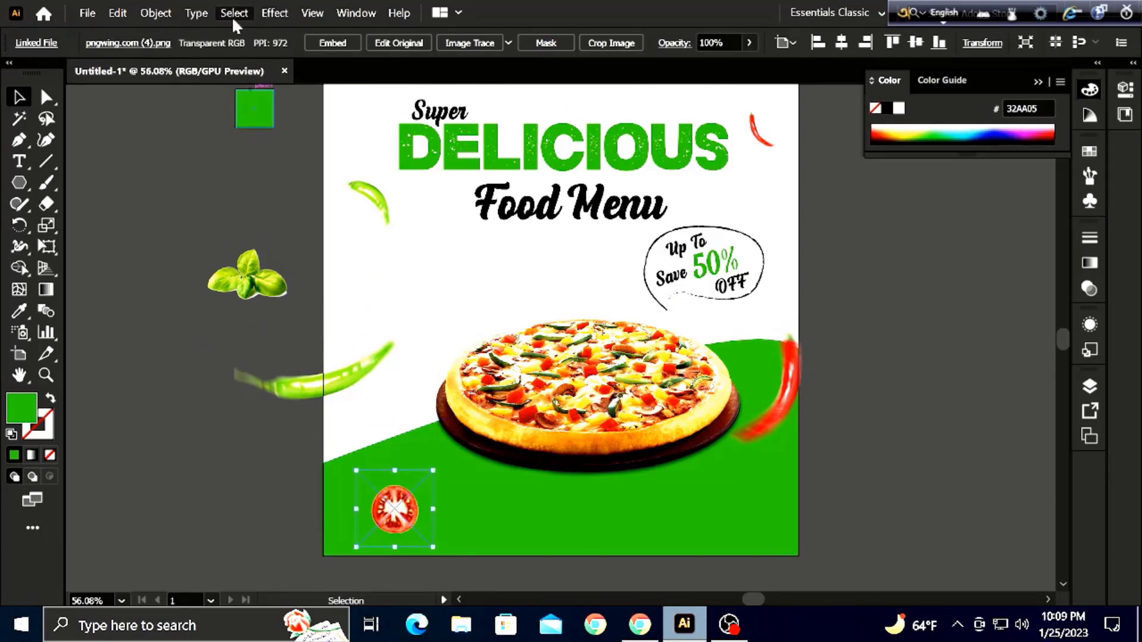
Step: Apply a Radial Blur to the tomato slice and resize the basil leaves on the pizza
{"action": "left_click", "coordinate": [280, 14]}
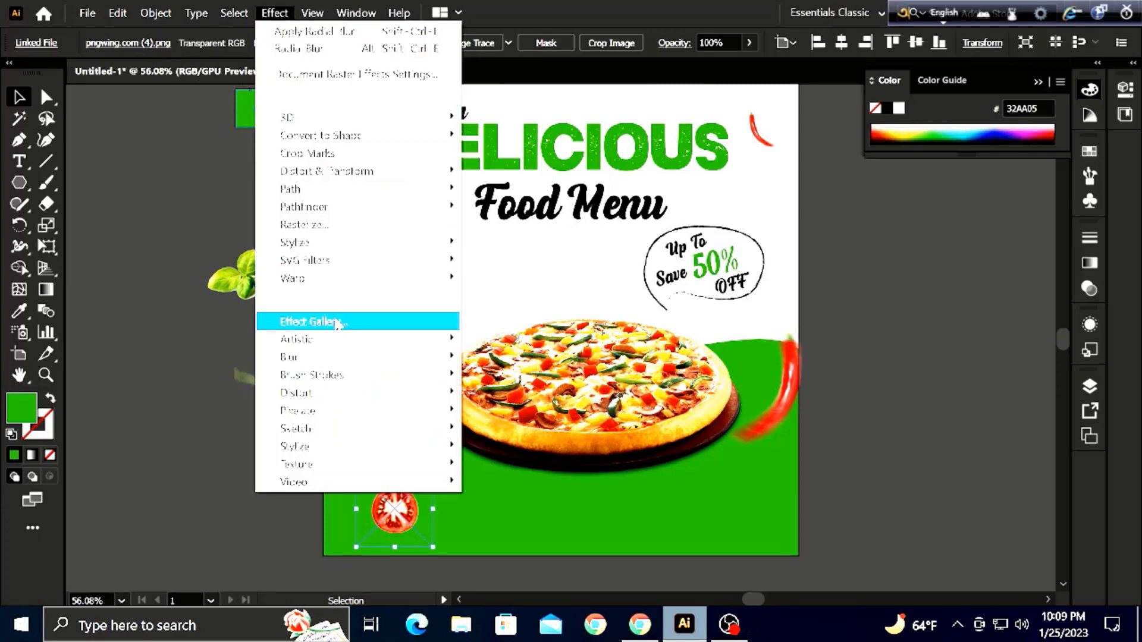
{"action": "mouse_move", "coordinate": [357, 356]}
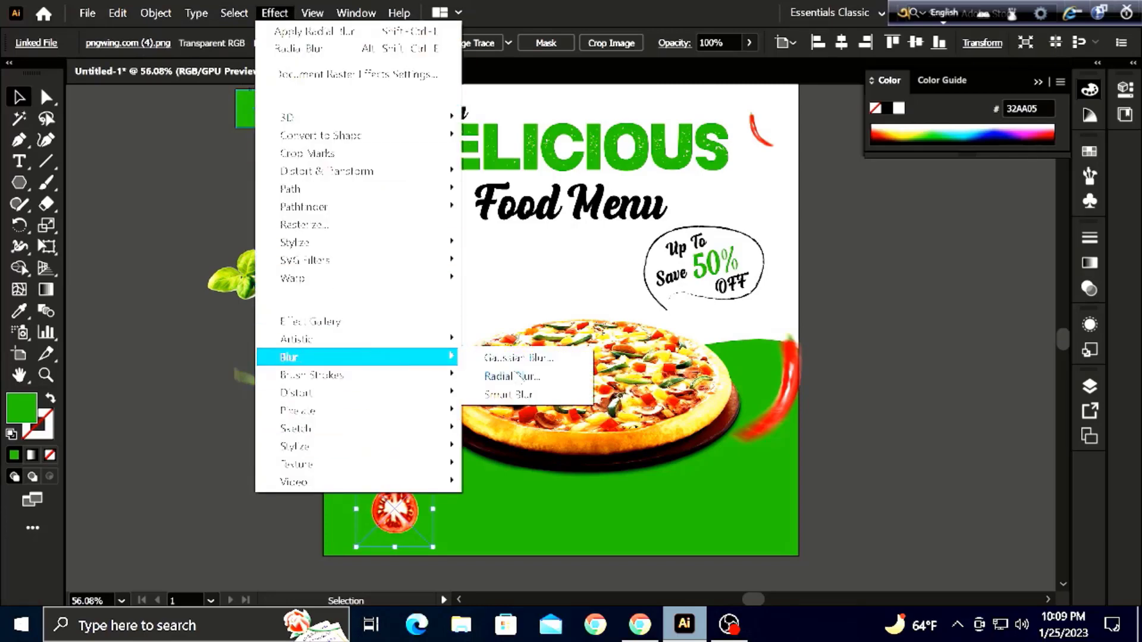
{"action": "left_click", "coordinate": [513, 376]}
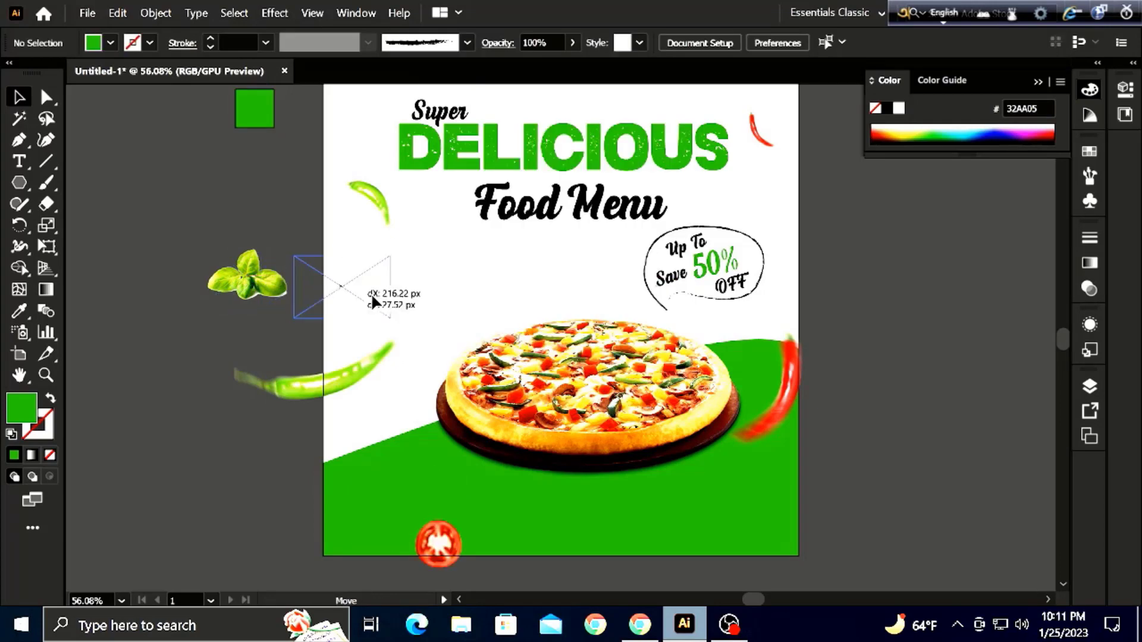
{"action": "left_click_drag", "start_coordinate": [595, 360], "coordinate": [581, 336]}
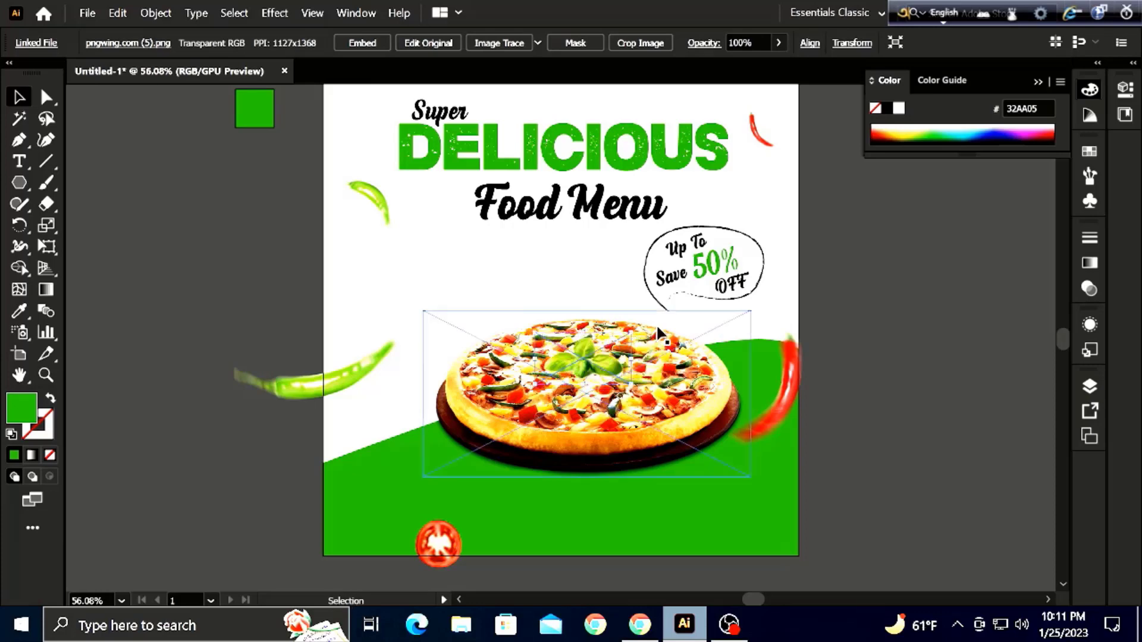
Step: Place a small onion slice above the pizza and give it a Radial Blur
{"action": "left_click", "coordinate": [275, 170]}
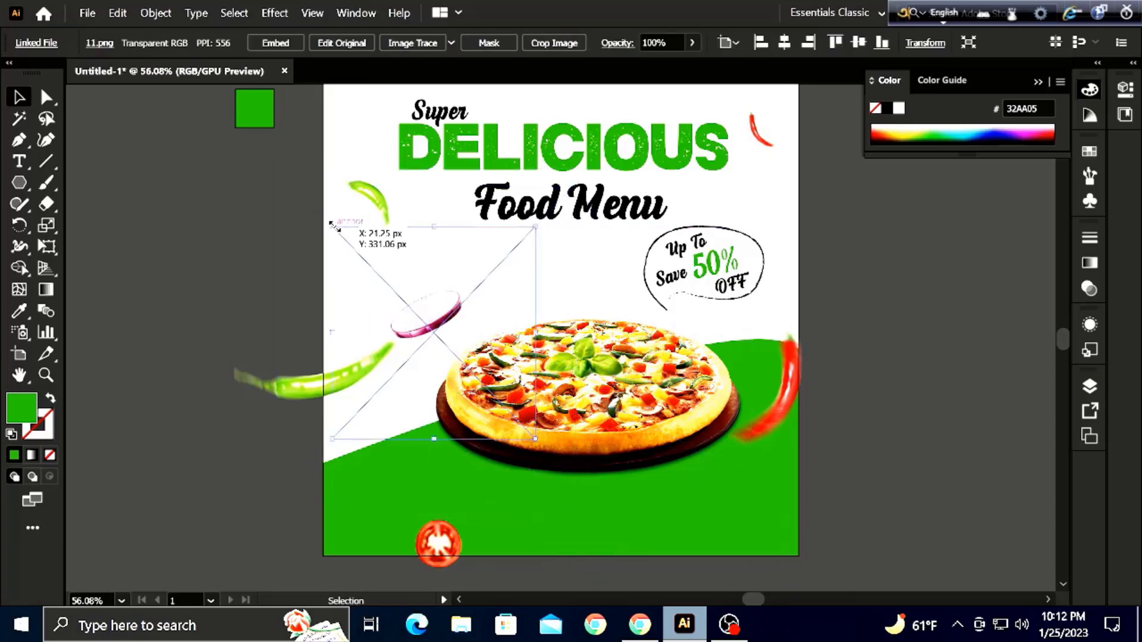
{"action": "mouse_move", "coordinate": [276, 169]}
{"action": "left_mouse_down"}
{"action": "mouse_move", "coordinate": [409, 224]}
{"action": "mouse_move", "coordinate": [431, 250]}
{"action": "left_mouse_up"}
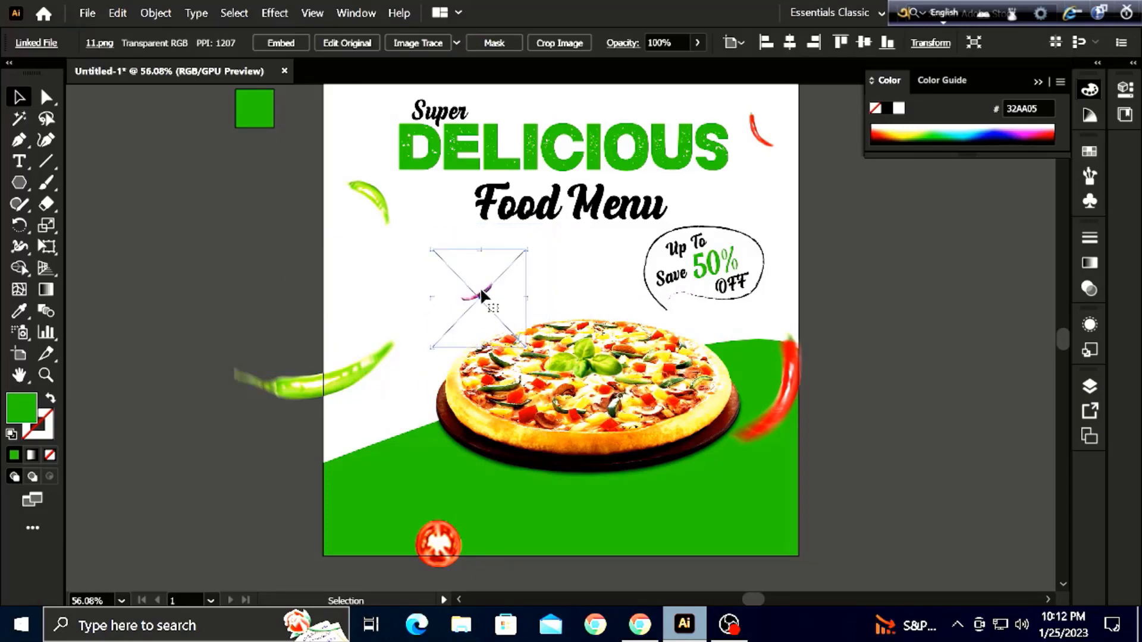
{"action": "left_click_drag", "start_coordinate": [480, 287], "coordinate": [474, 268]}
{"action": "left_click", "coordinate": [276, 15]}
{"action": "left_click", "coordinate": [510, 377]}
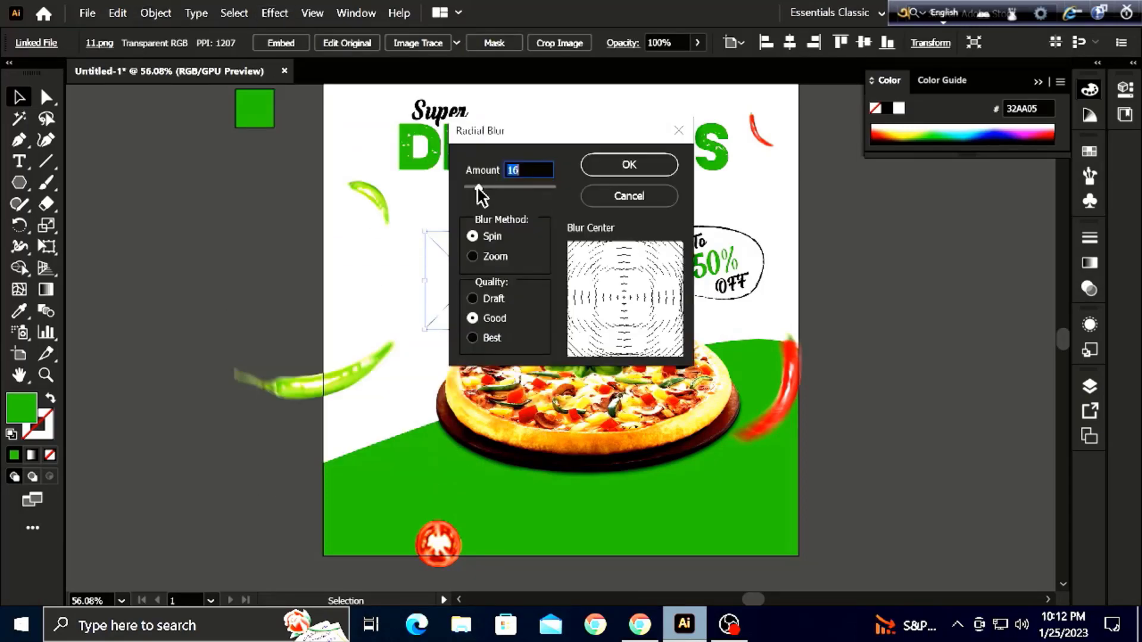
{"action": "left_click", "coordinate": [630, 194]}
Step: Write 'Logo HERE' beside the top-left circle in a plain sans font
{"action": "key", "text": "shift+x"}
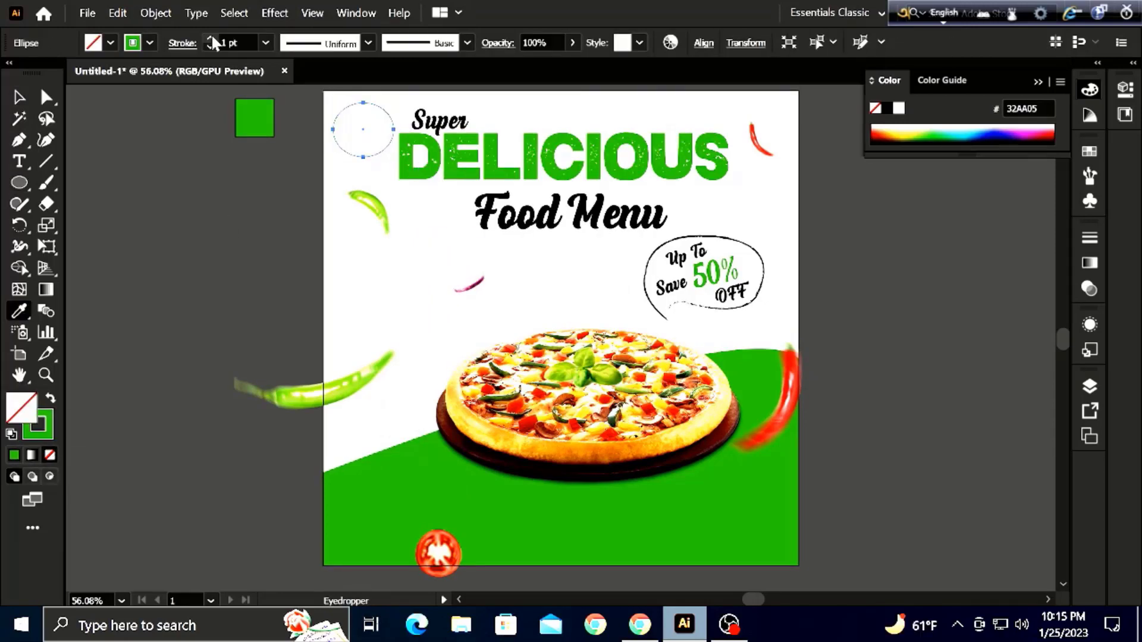
{"action": "key", "text": "t"}
{"action": "left_click", "coordinate": [342, 256]}
{"action": "type", "text": "Logo "}
{"action": "type", "text": "HERE"}
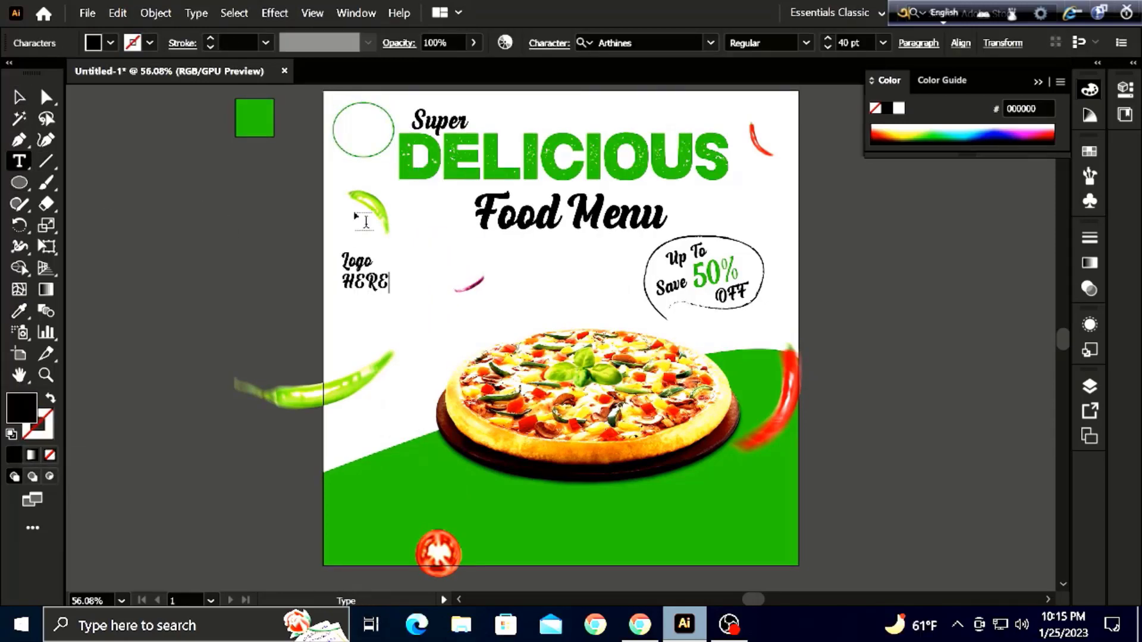
{"action": "left_click", "coordinate": [711, 43]}
{"action": "key", "text": "Return"}
{"action": "key", "text": "Escape"}
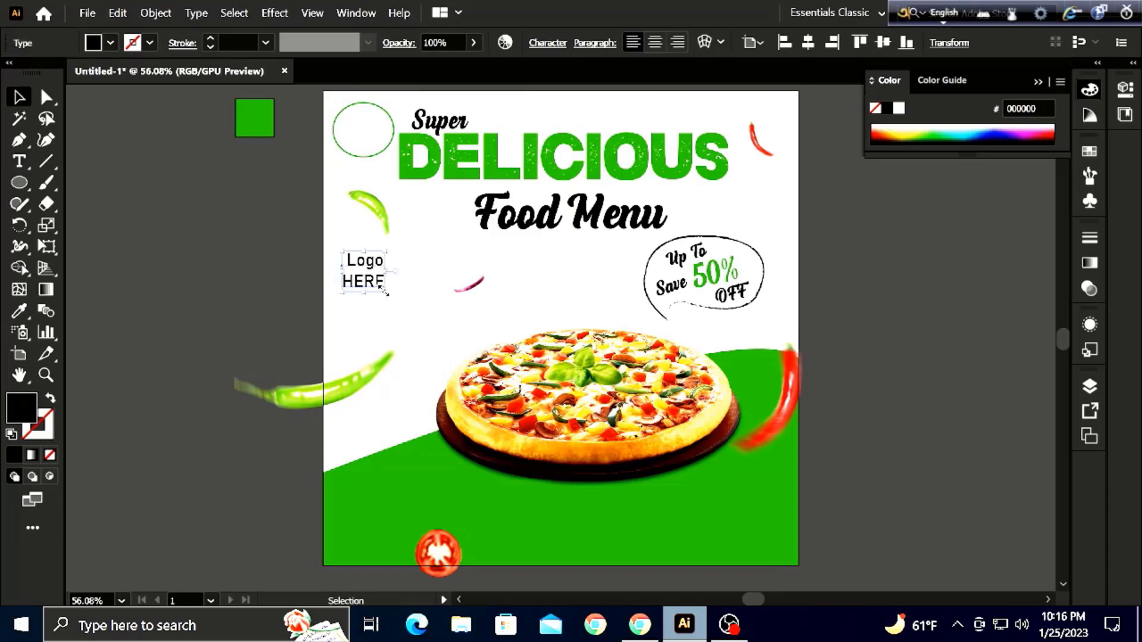
{"action": "left_click", "coordinate": [562, 46]}
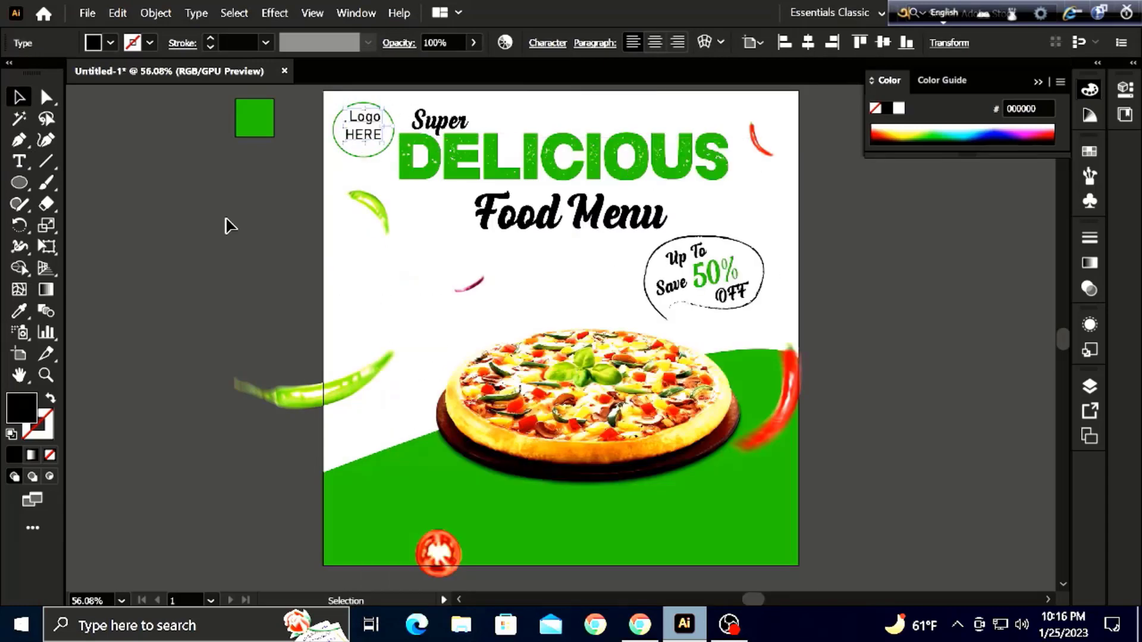
Step: Shrink the circle slightly around the logo text and start the ORDER NOW text on the green area
{"action": "key", "text": "Escape"}
{"action": "left_click_drag", "start_coordinate": [363, 158], "coordinate": [364, 153]}
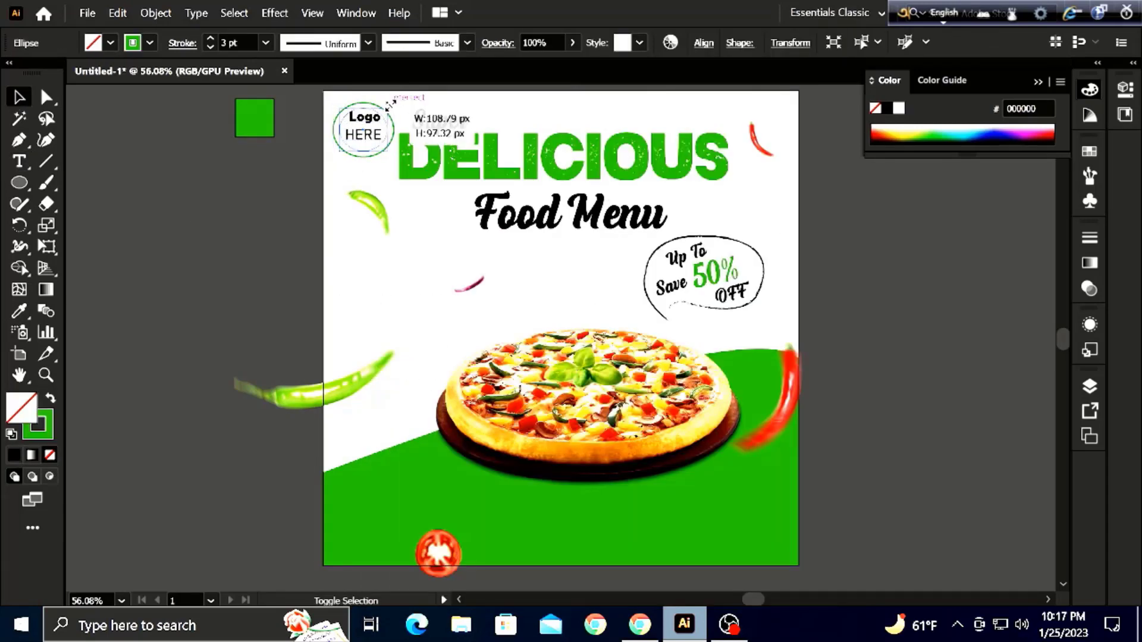
{"action": "key", "text": "t"}
{"action": "left_click", "coordinate": [648, 495]}
{"action": "type", "text": "pr"}
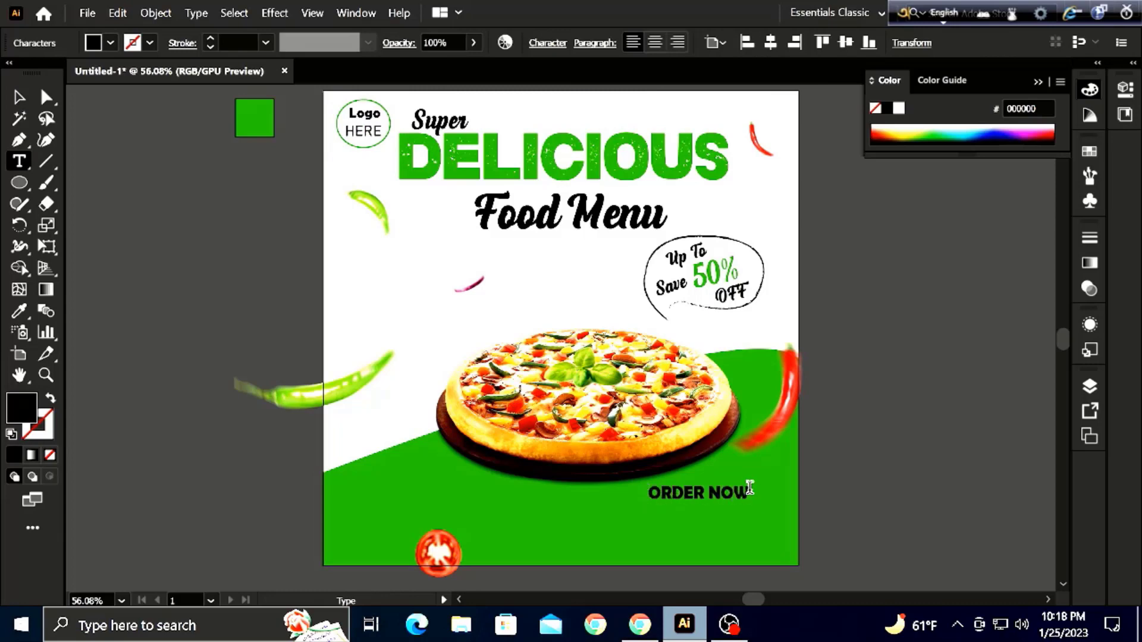
Step: Add the phone number under ORDER NOW and a scaled-down curved arrow near the pizza
{"action": "left_click", "coordinate": [650, 534]}
{"action": "type", "text": "2024"}
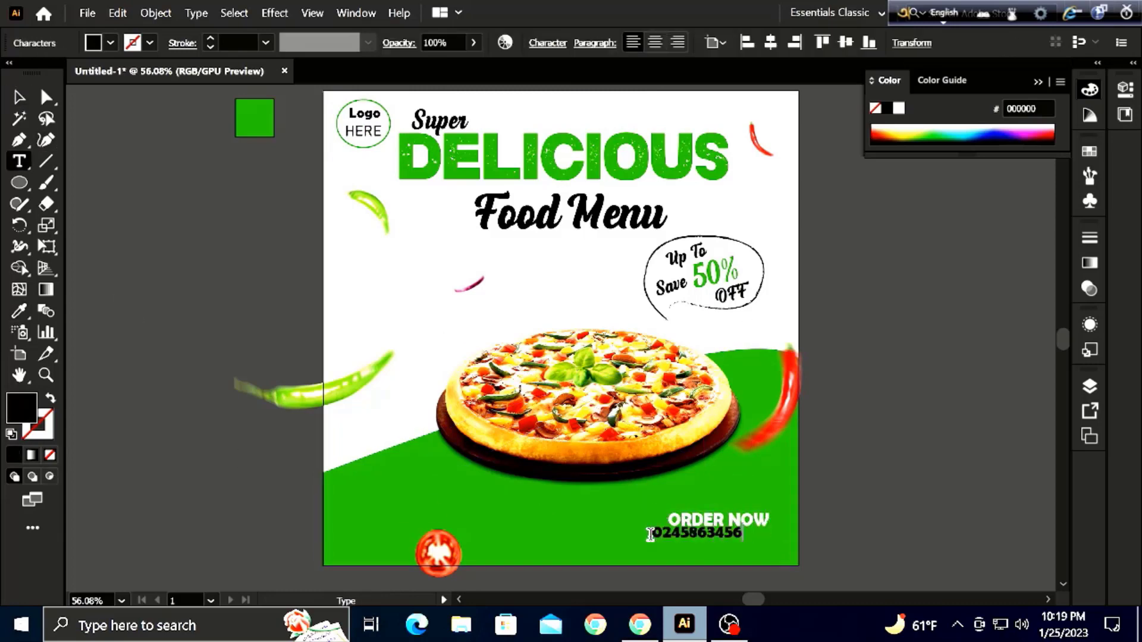
{"action": "type", "text": "3"}
{"action": "key", "text": "Escape"}
{"action": "left_click_drag", "start_coordinate": [720, 539], "coordinate": [720, 546]}
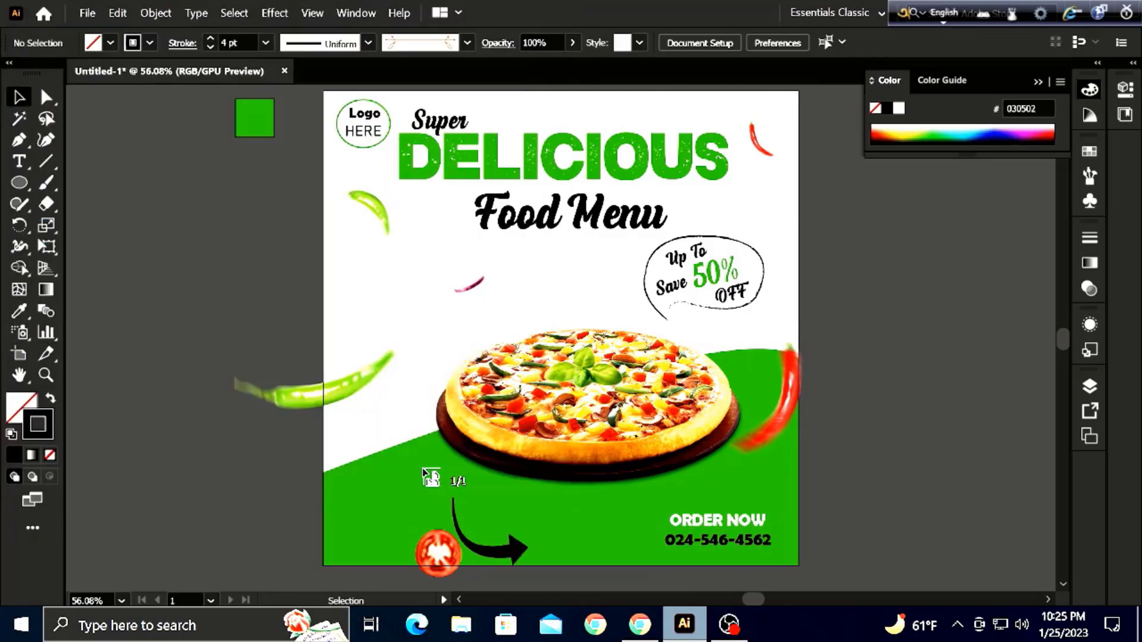
{"action": "left_click", "coordinate": [424, 473]}
{"action": "mouse_move", "coordinate": [931, 230]}
{"action": "left_mouse_down"}
{"action": "mouse_move", "coordinate": [774, 417]}
{"action": "mouse_move", "coordinate": [586, 286]}
{"action": "mouse_move", "coordinate": [634, 271]}
{"action": "mouse_move", "coordinate": [622, 256]}
{"action": "left_mouse_up"}
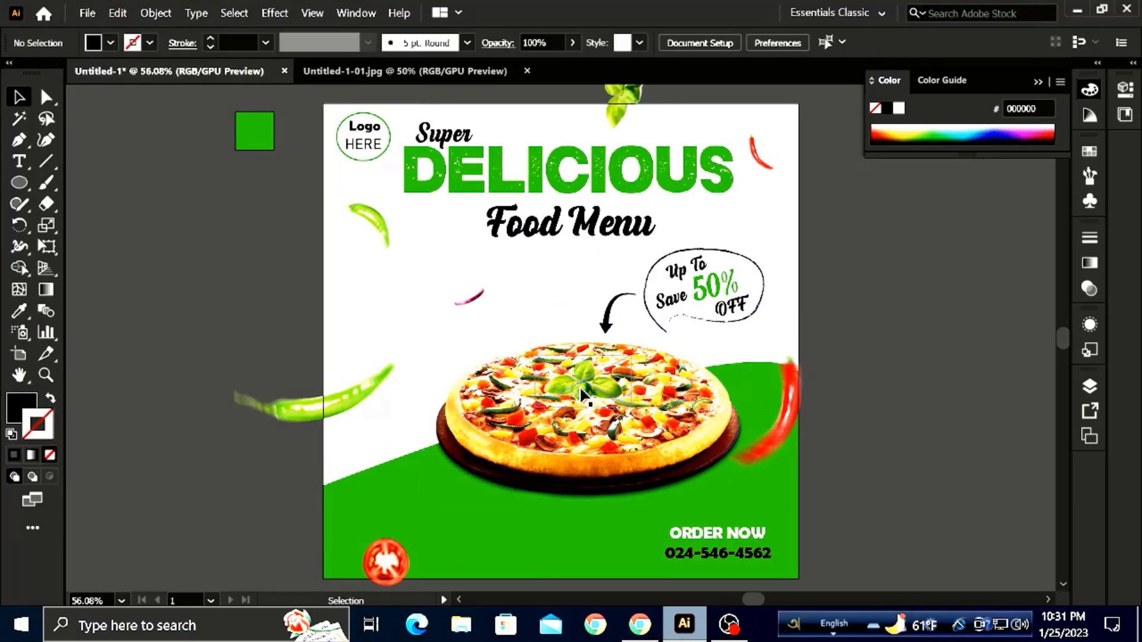
Step: Nudge both pizza images slightly left, then start a JPEG export of the poster
{"action": "left_click", "coordinate": [602, 437]}
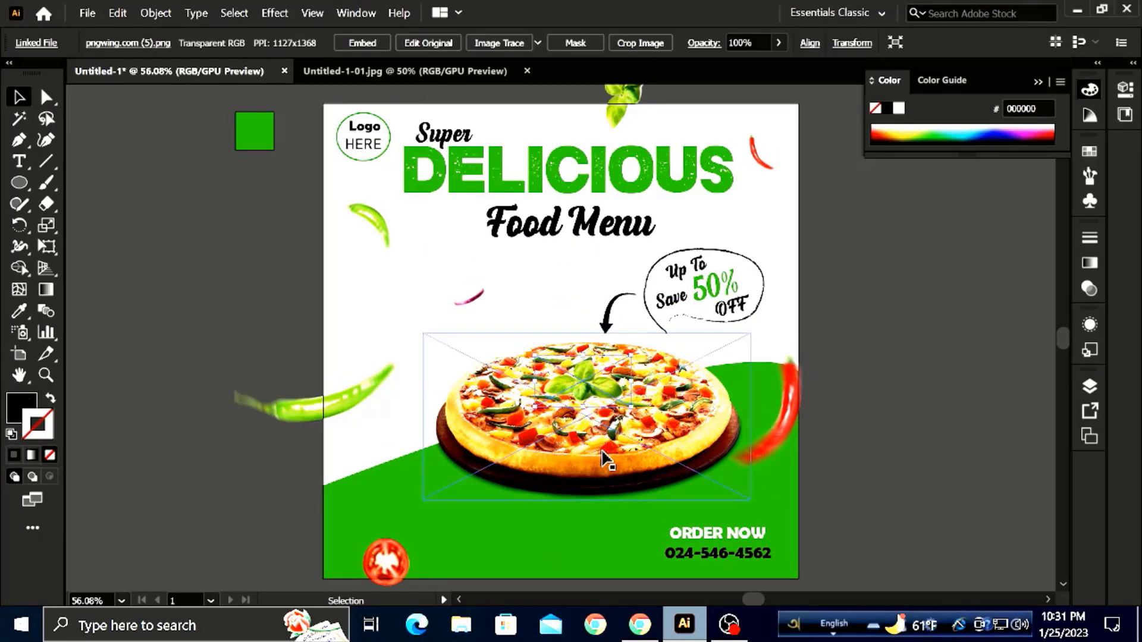
{"action": "left_click", "coordinate": [603, 458], "text": "shift"}
{"action": "key", "text": "shift+Left"}
{"action": "key", "text": "shift+Left"}
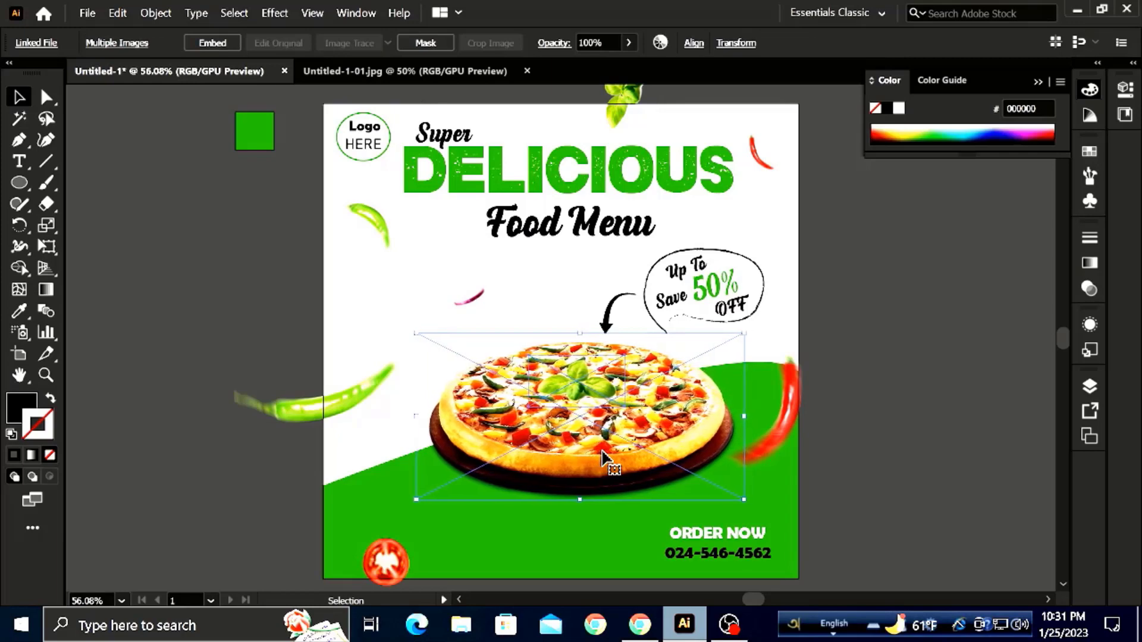
{"action": "key", "text": "shift+Left"}
{"action": "key", "text": "shift+Left"}
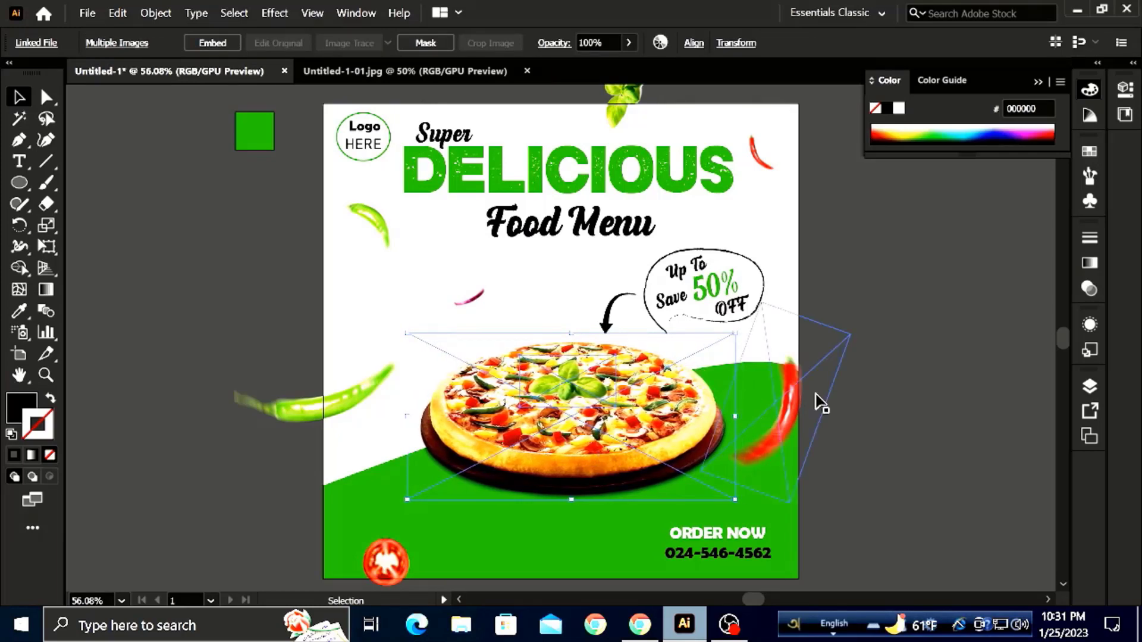
{"action": "left_click", "coordinate": [856, 434]}
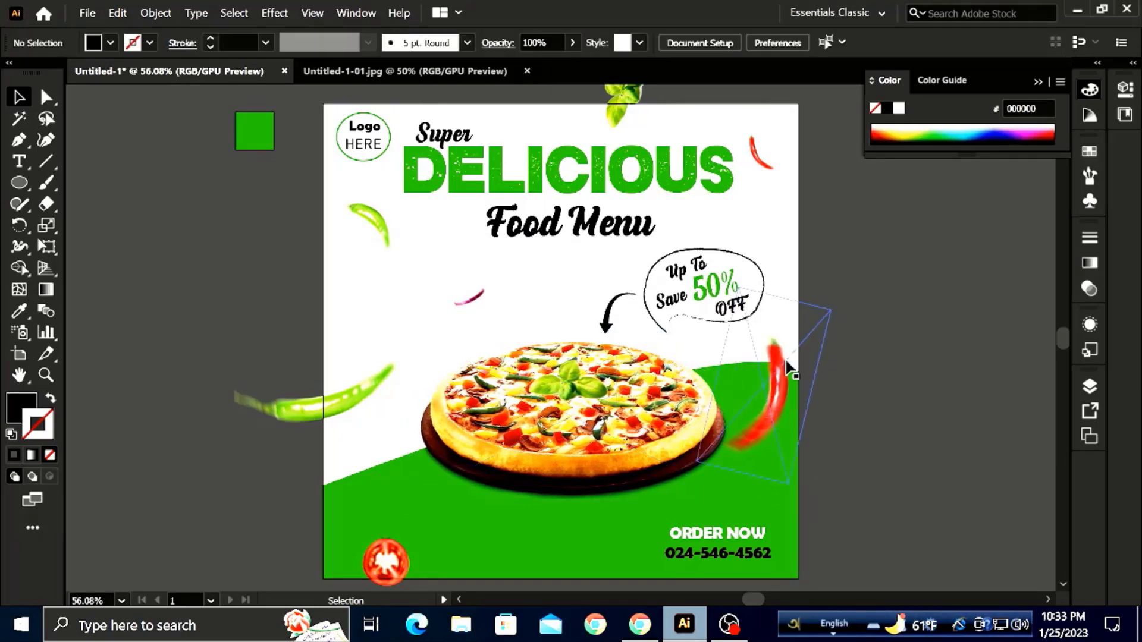
{"action": "left_click", "coordinate": [778, 380]}
{"action": "left_click", "coordinate": [866, 409]}
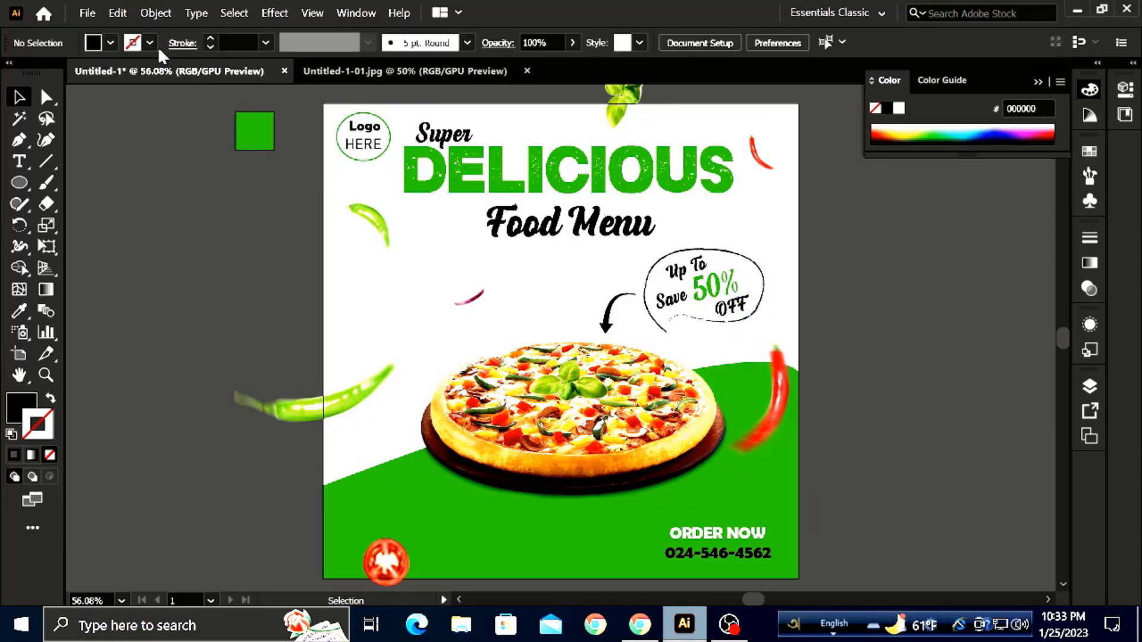
{"action": "left_click", "coordinate": [87, 13]}
{"action": "left_click", "coordinate": [476, 357]}
Step: Export the poster as Untitled-1-01.jpg and reopen that JPEG in Illustrator to check it
{"action": "left_click", "coordinate": [216, 158]}
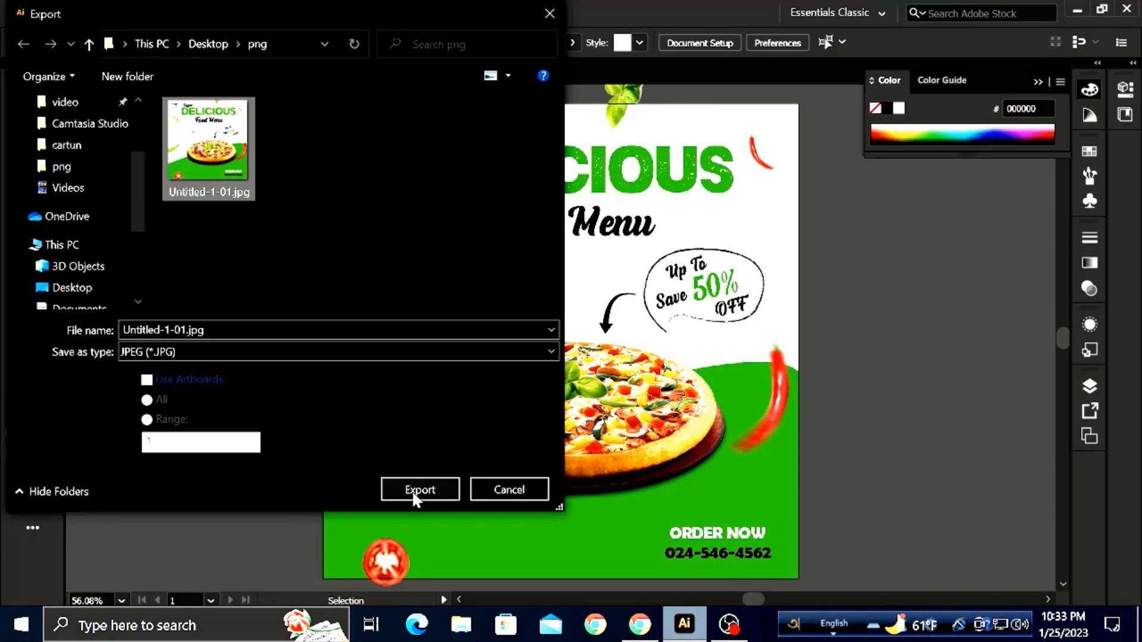
{"action": "left_click", "coordinate": [420, 489]}
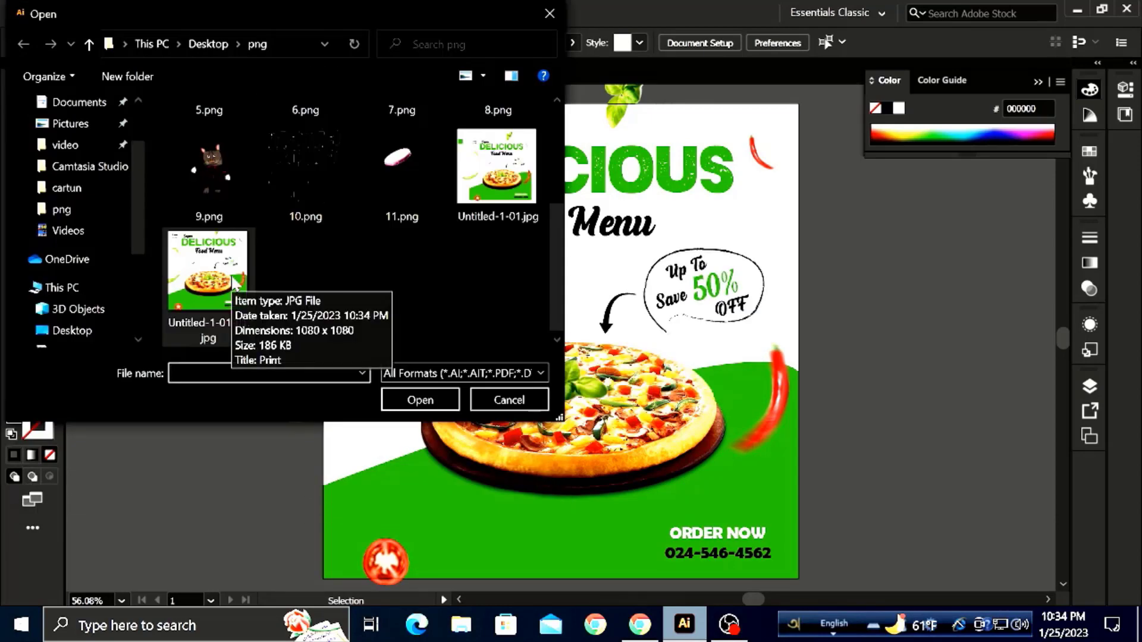
{"action": "left_click", "coordinate": [230, 283]}
{"action": "left_click", "coordinate": [420, 400]}
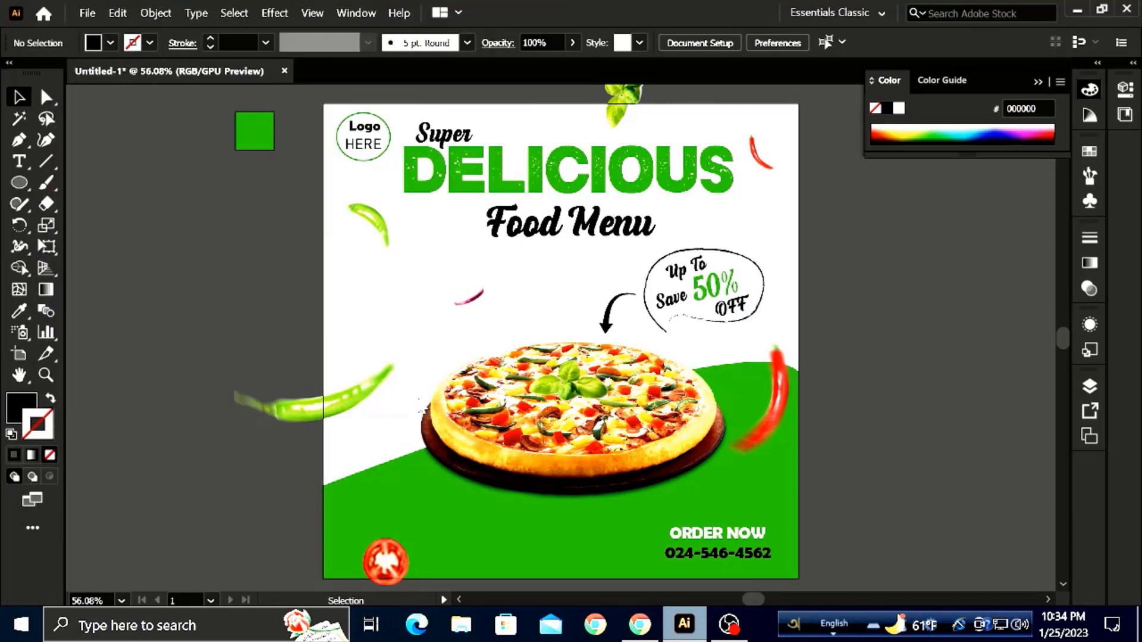
{"action": "scroll", "coordinate": [486, 333], "scroll_direction": "down", "scroll_amount": 2}
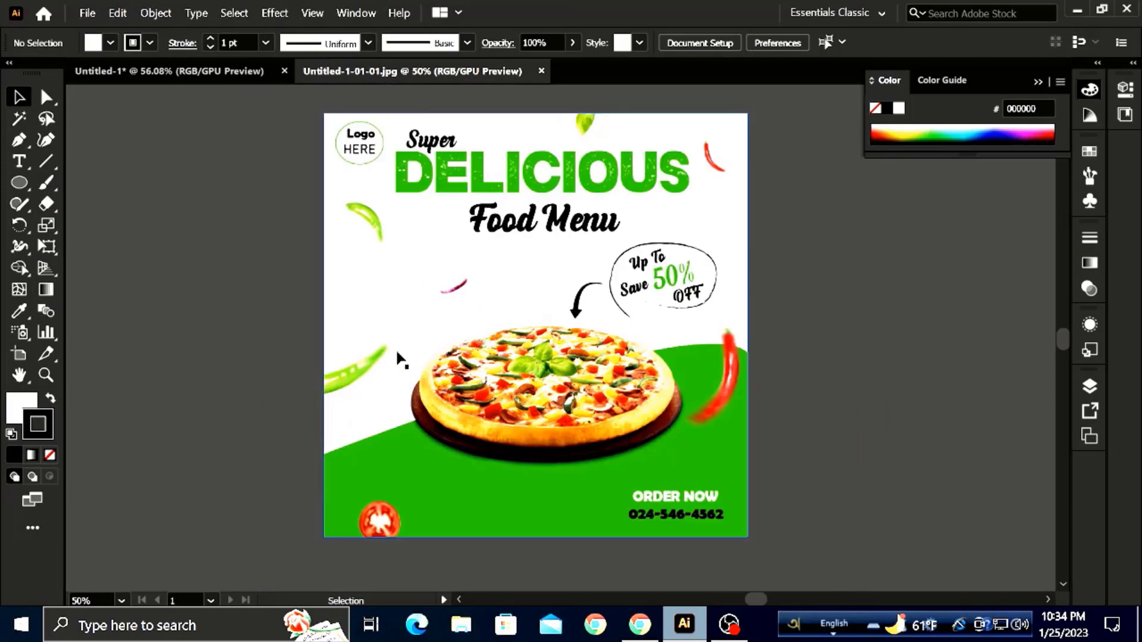